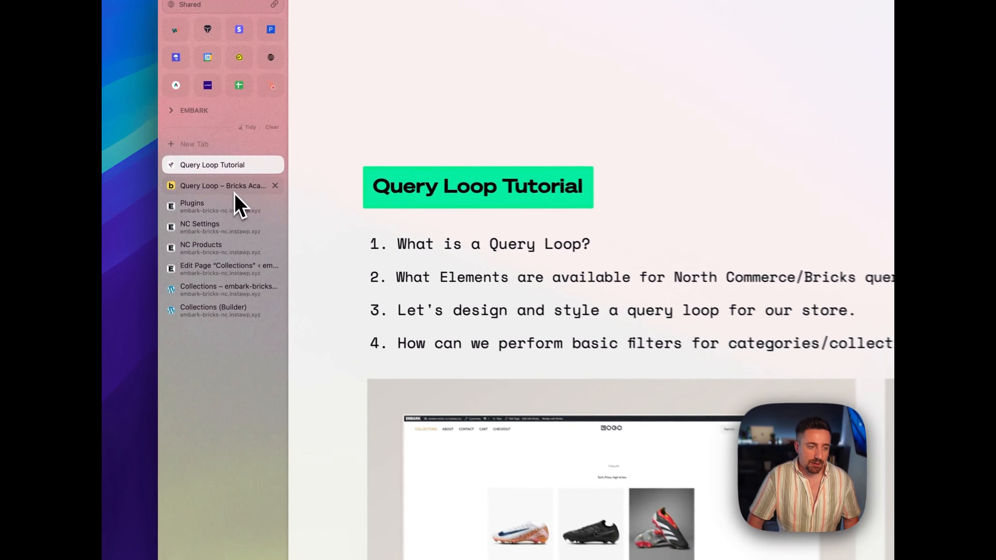
# Open the Bricks Academy Query Loop article and highlight the sentence about querying the database and rendering results inside the loop.
pyautogui.click(198, 172)
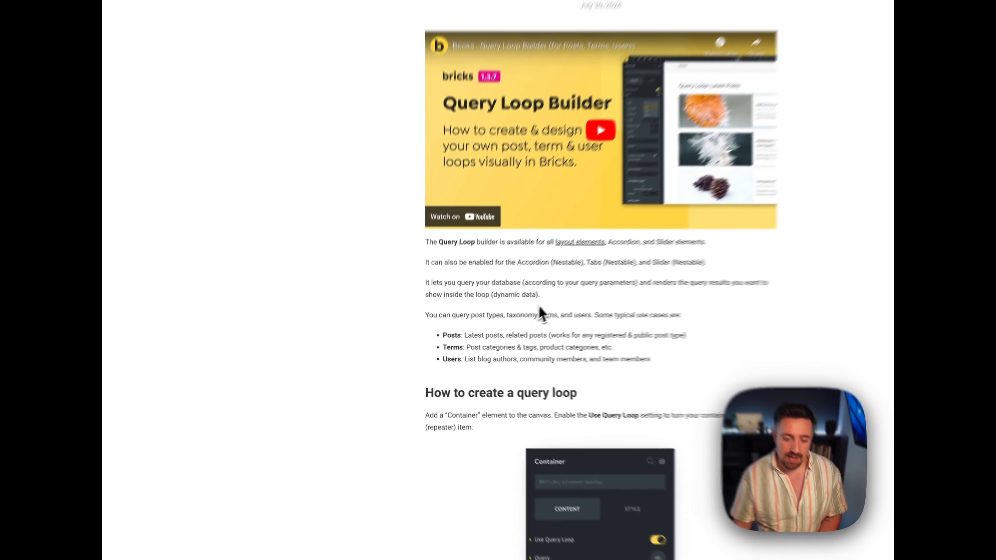
pyautogui.moveTo(494, 319); pyautogui.dragTo(420, 311)
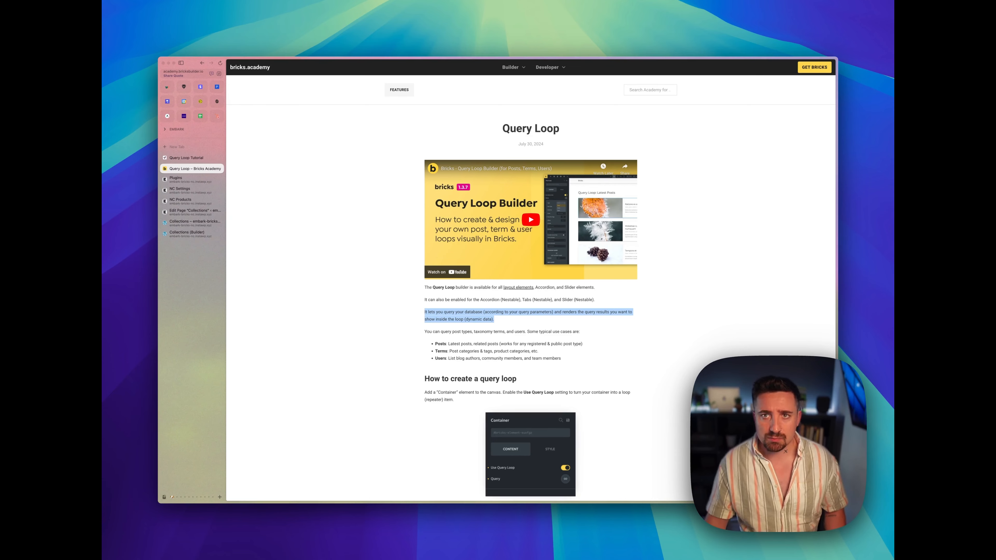
# On the site's Plugins page, examine the North Commerce and North Commerce Bricks entries and their version numbers.
pyautogui.click(200, 181)
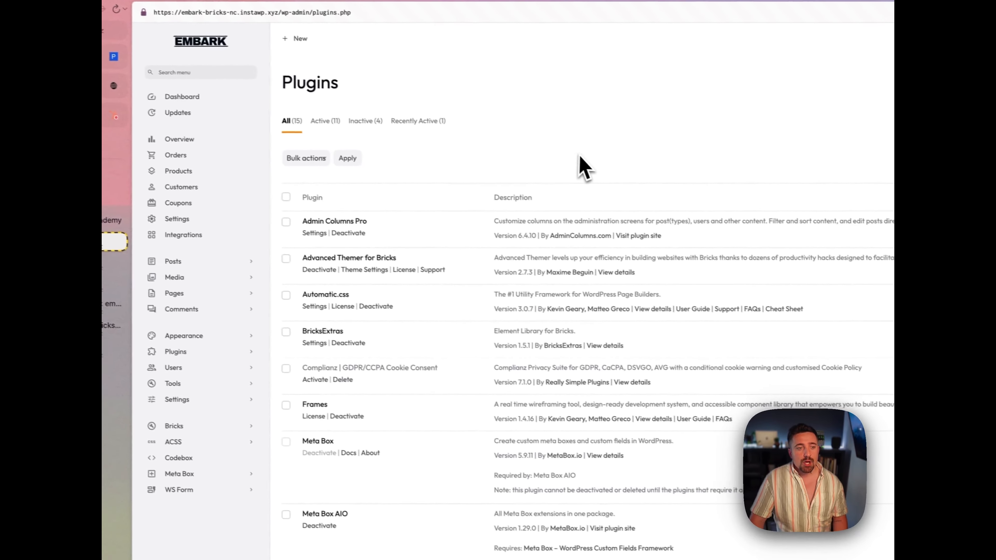
pyautogui.scroll(-1, 567, 155)
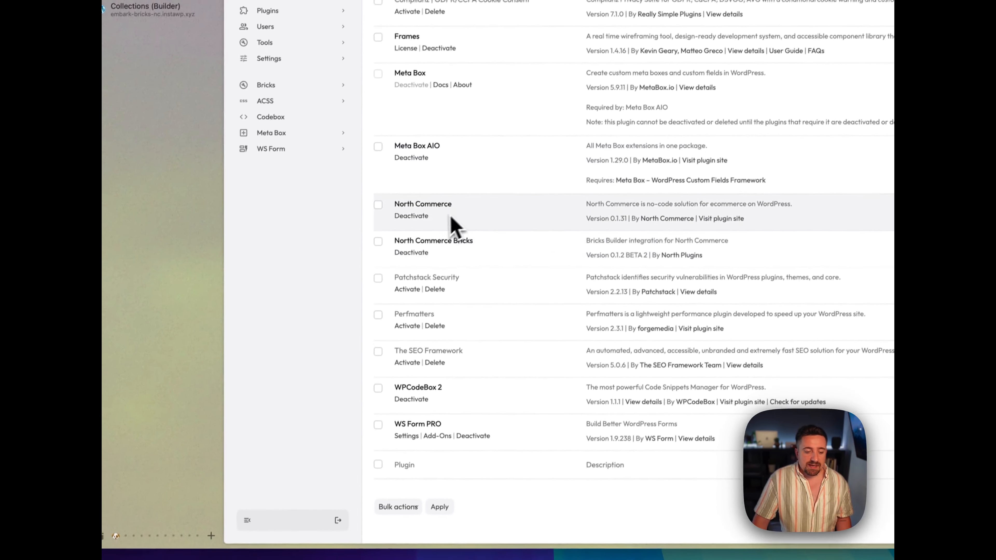
pyautogui.moveTo(347, 542); pyautogui.dragTo(291, 541)
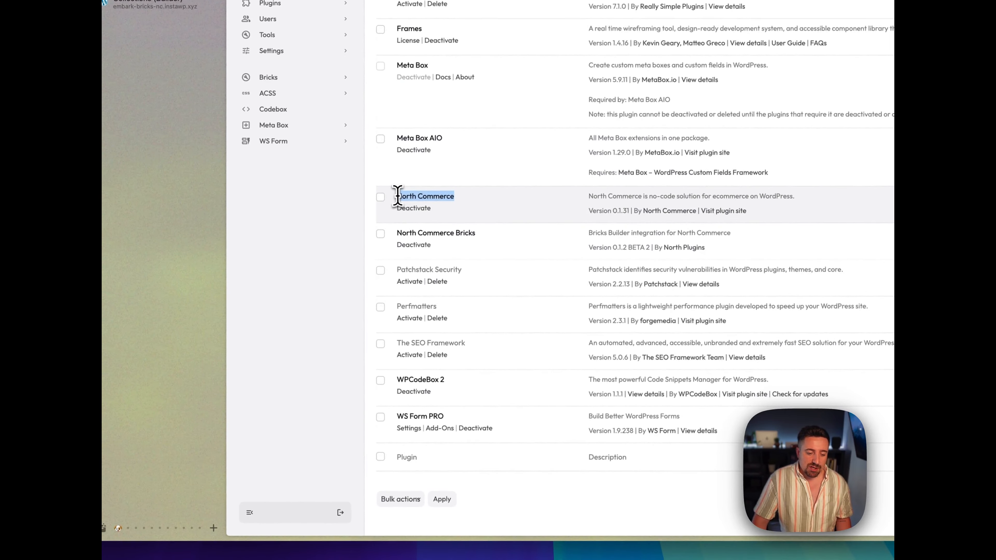
pyautogui.moveTo(475, 232); pyautogui.dragTo(397, 236)
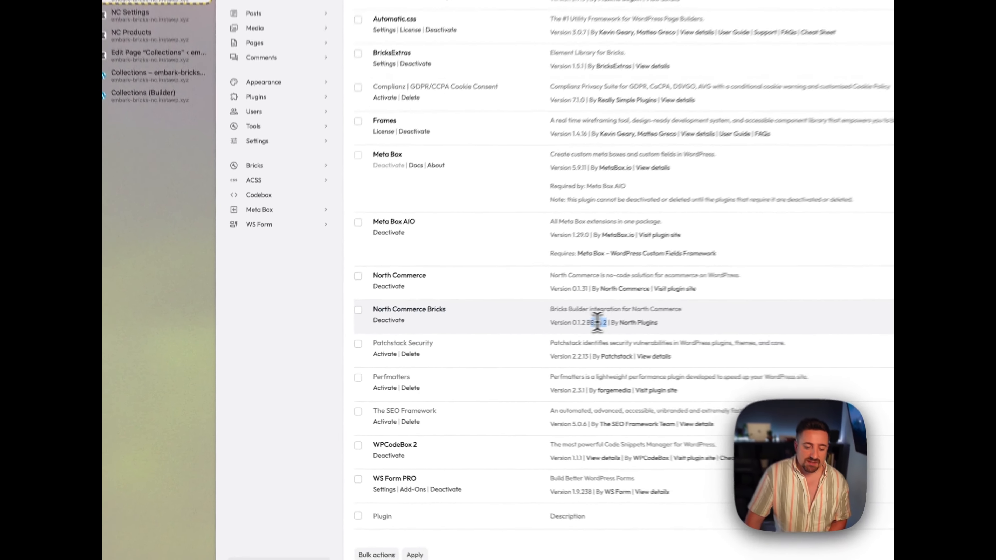
pyautogui.moveTo(437, 356); pyautogui.dragTo(408, 356)
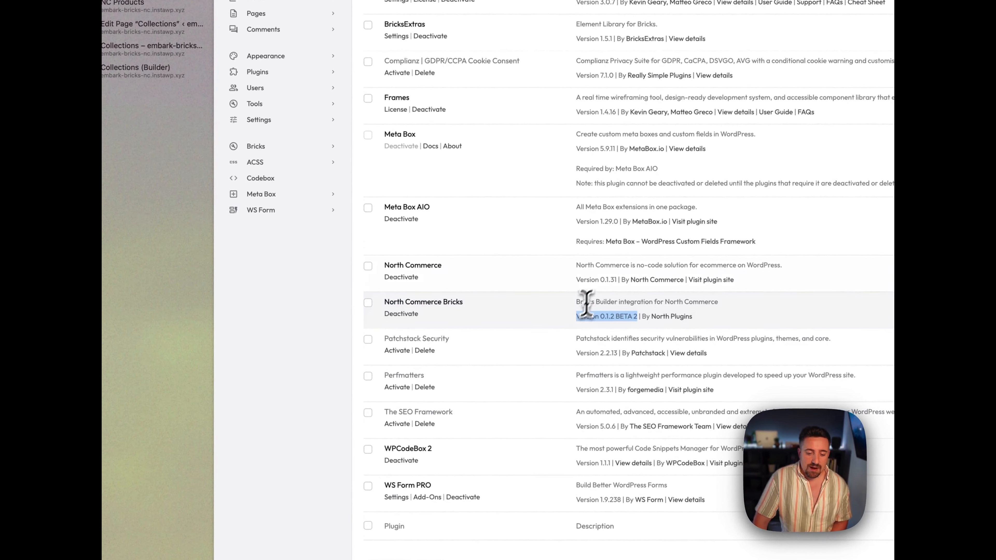
pyautogui.moveTo(619, 279); pyautogui.dragTo(578, 280)
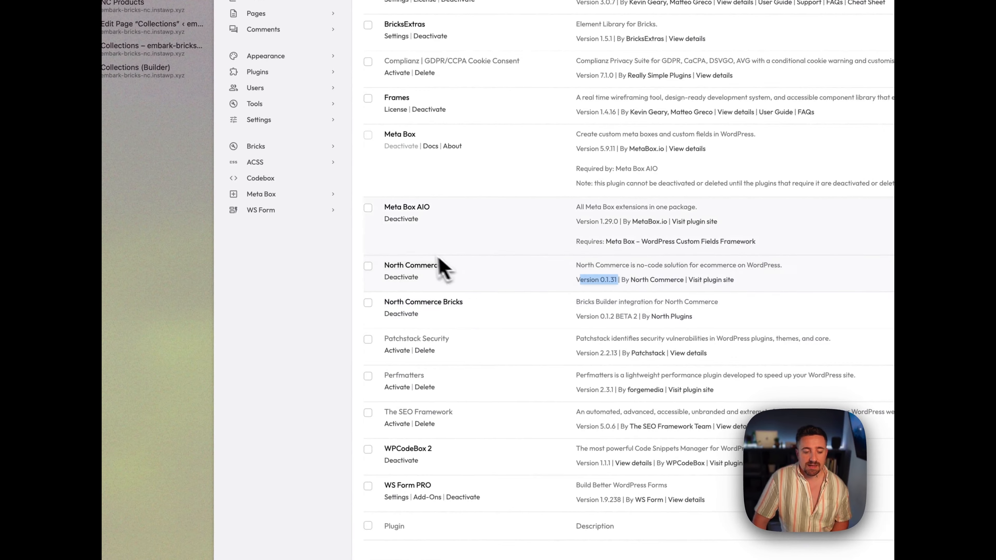
pyautogui.click(361, 250)
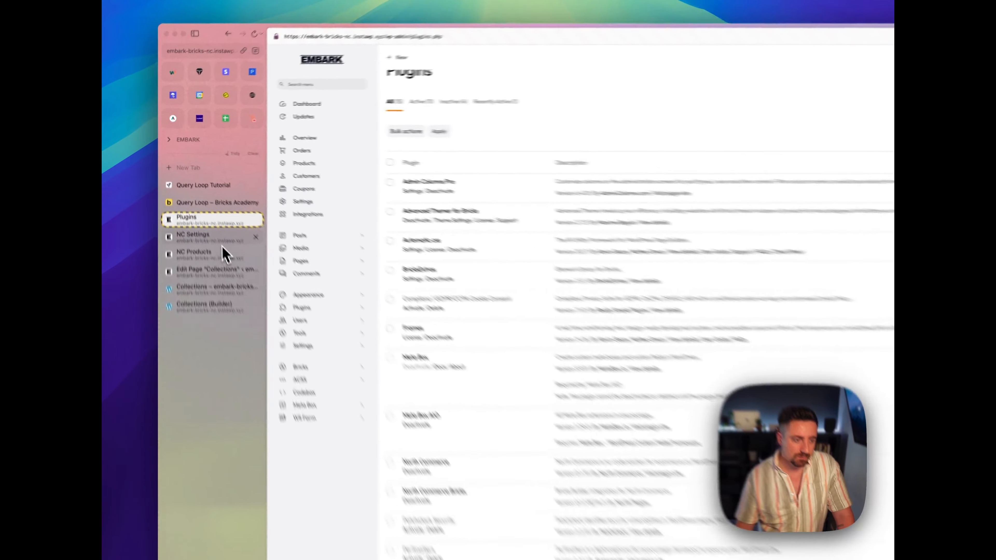
# Review the North Commerce general settings, from location and store currency down to the assigned product and collection pages.
pyautogui.click(198, 191)
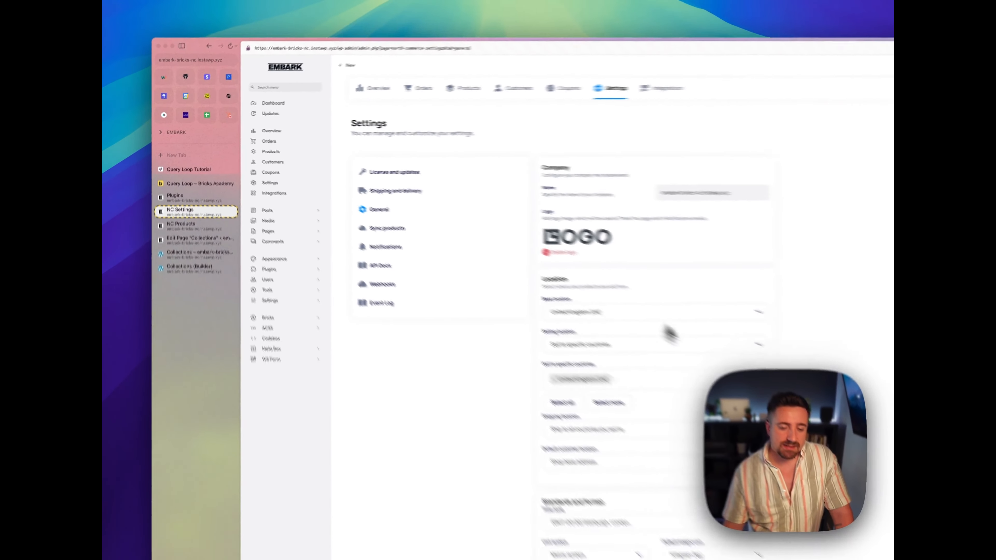
pyautogui.scroll(-10, 612, 314)
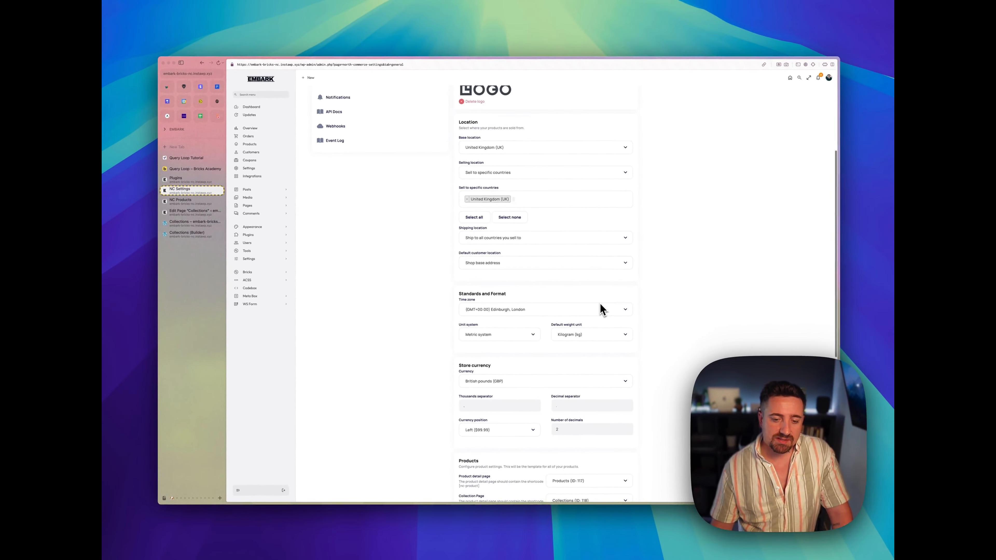
pyautogui.scroll(-6, 599, 305)
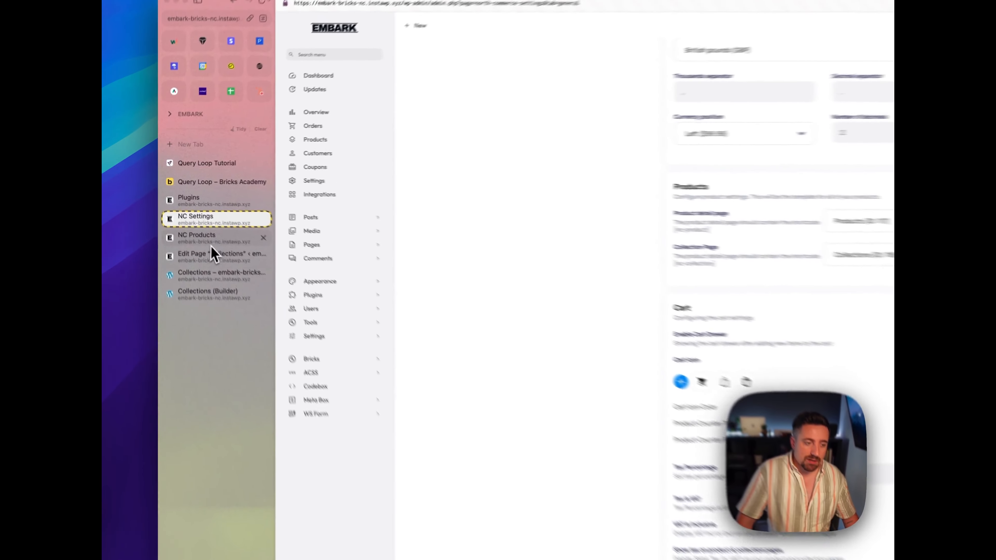
# Look over the store's product list, the Collections page in the WordPress editor, and the live Collections page.
pyautogui.click(184, 201)
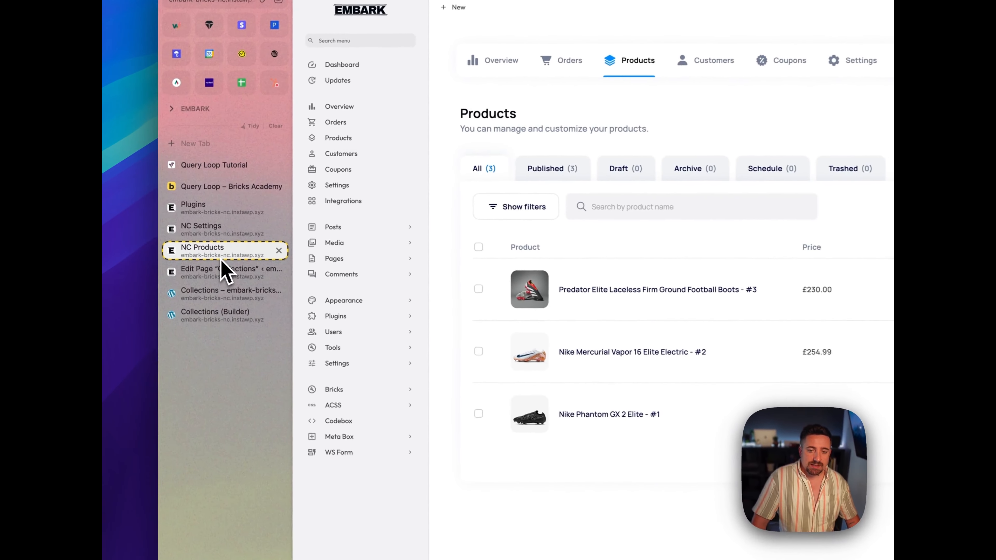
pyautogui.click(222, 270)
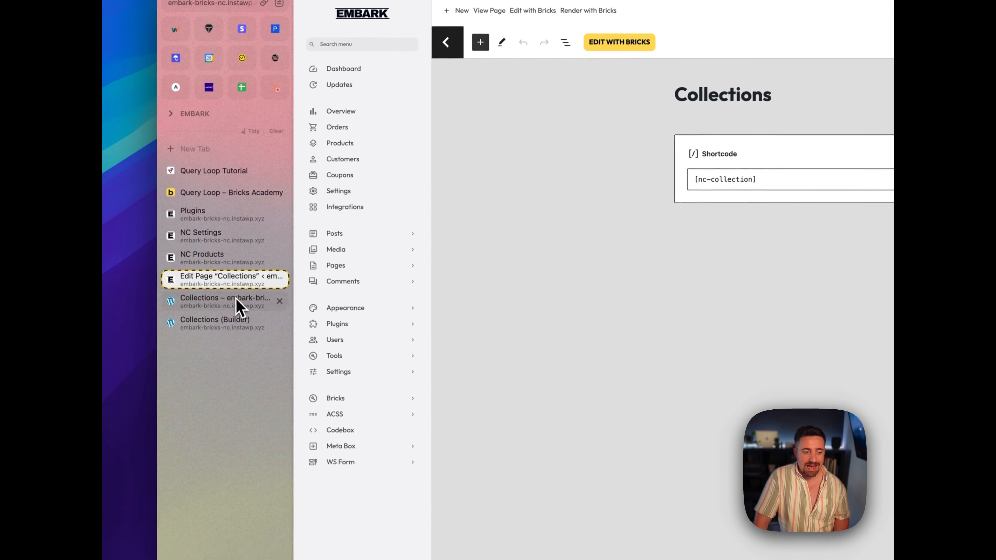
pyautogui.click(207, 324)
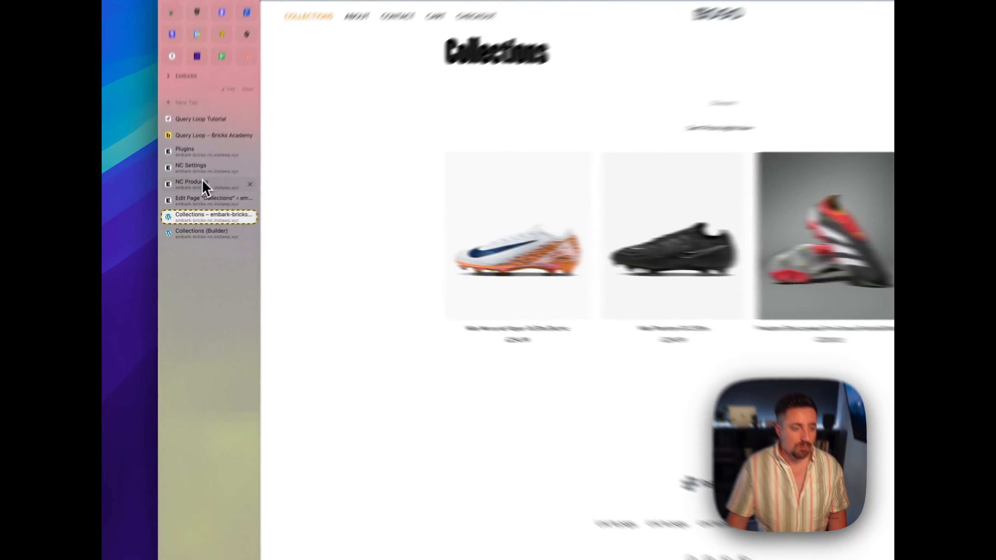
# Open the Nike Phantom GX 2 Elite product and review its description, images, pricing and size variants.
pyautogui.click(187, 200)
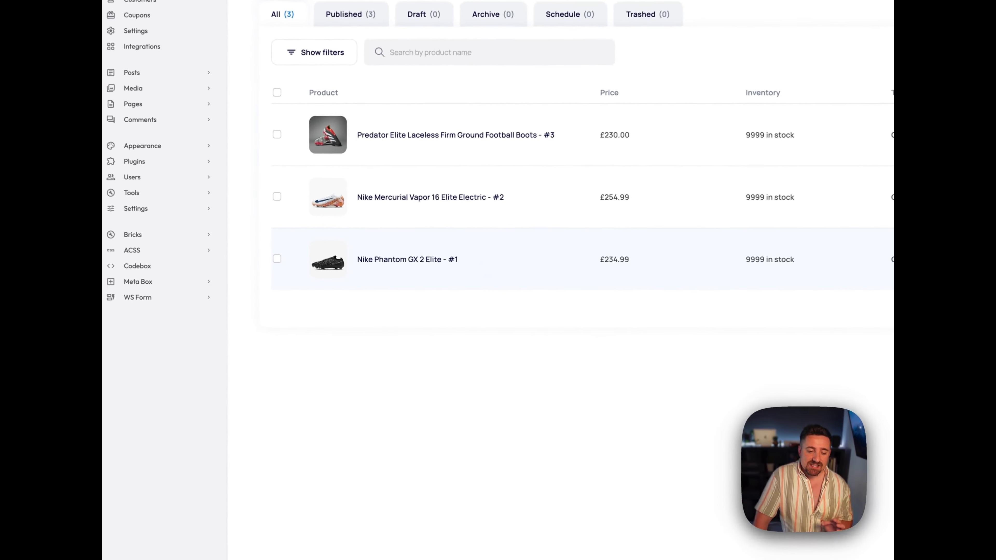
pyautogui.click(427, 289)
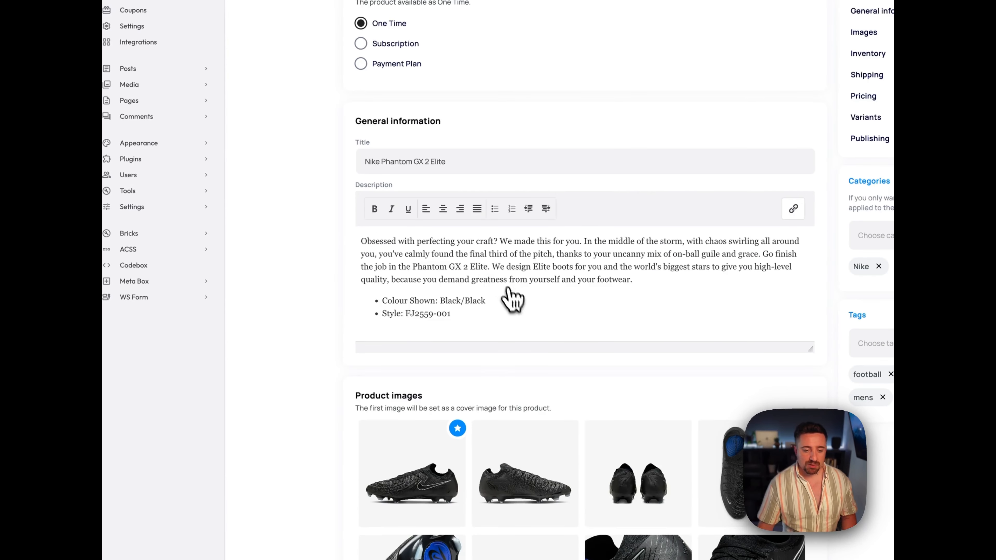
pyautogui.scroll(-4, 507, 287)
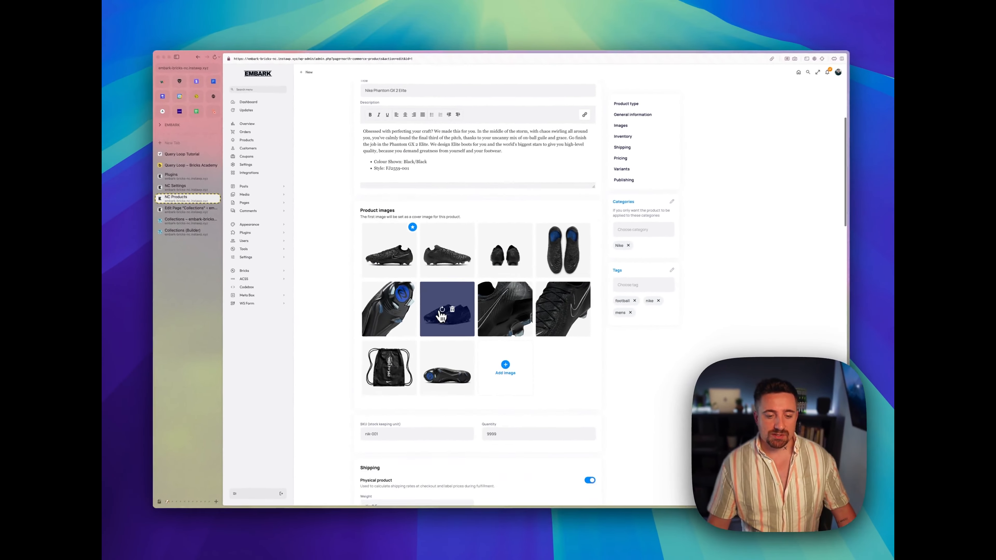
pyautogui.scroll(-10, 442, 314)
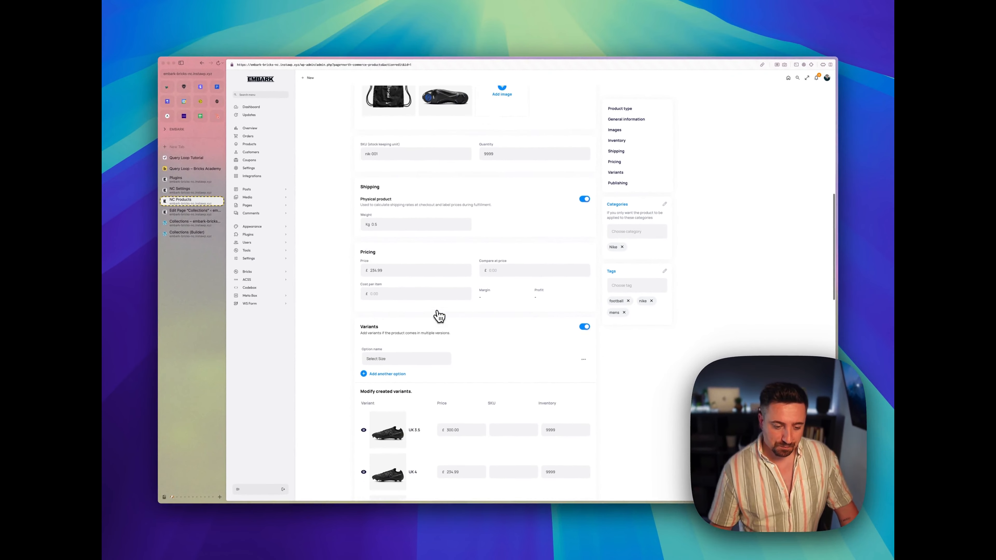
pyautogui.scroll(-2, 401, 300)
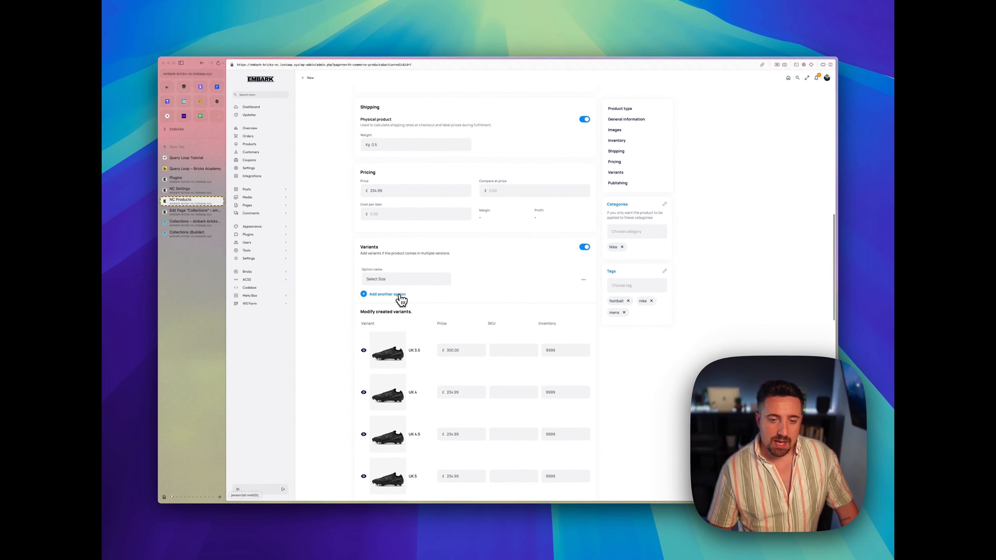
pyautogui.scroll(-10, 396, 299)
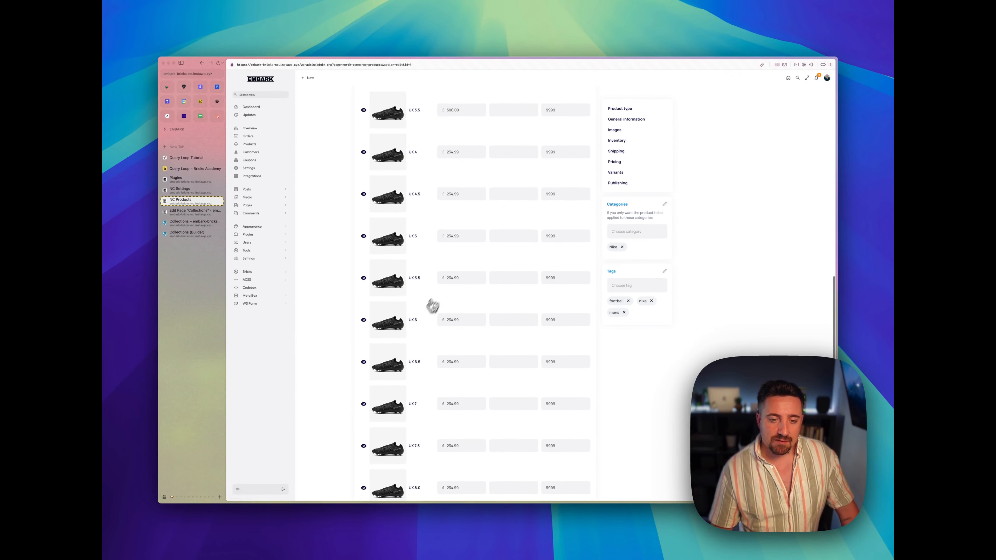
pyautogui.scroll(6, 431, 307)
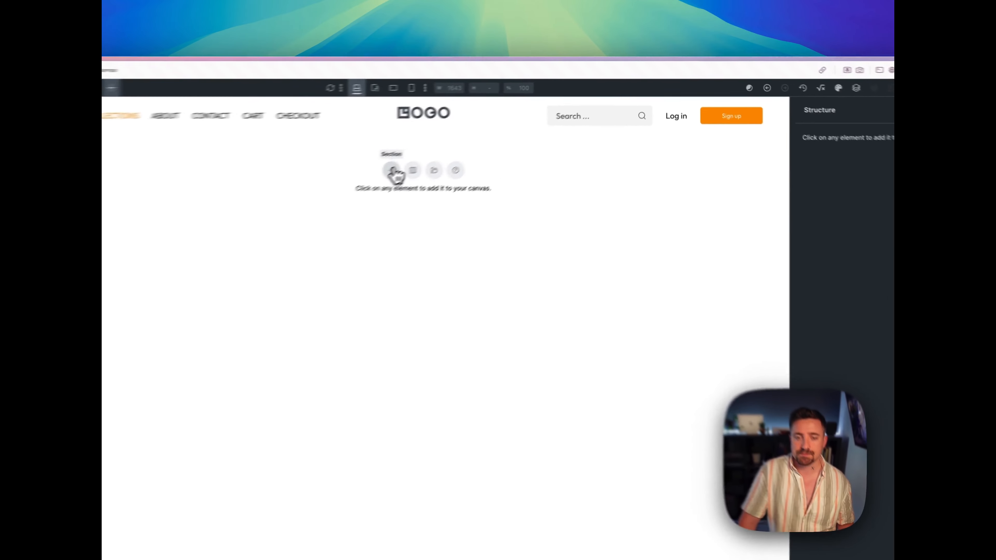
# Add a section to the empty Collections page canvas and insert a Block element inside its container.
pyautogui.click(508, 125)
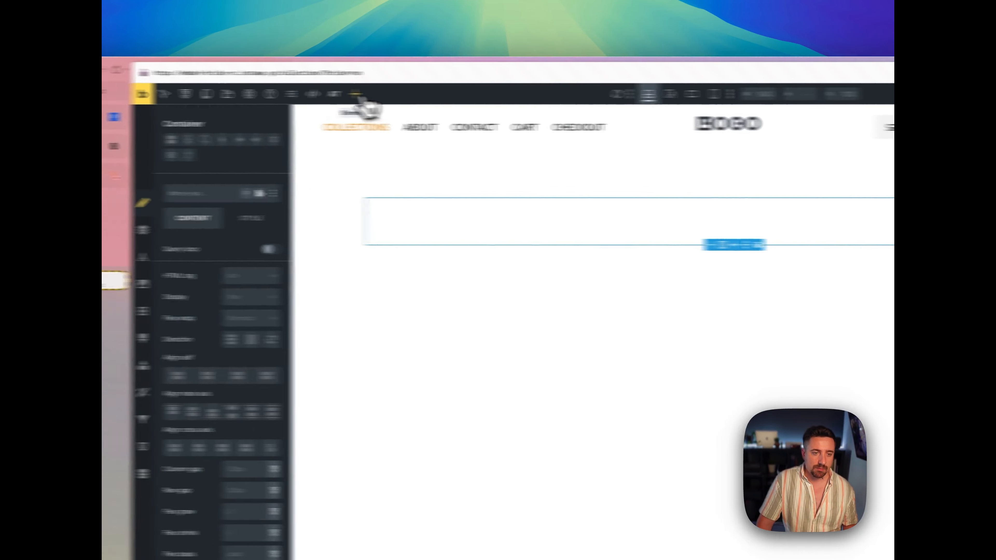
pyautogui.click(459, 94)
pyautogui.write('block')
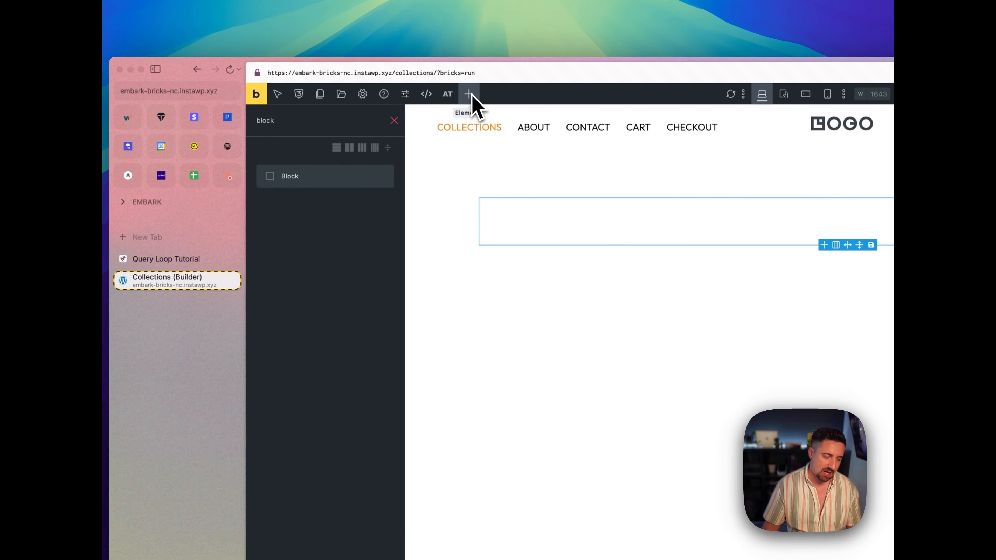
pyautogui.click(332, 181)
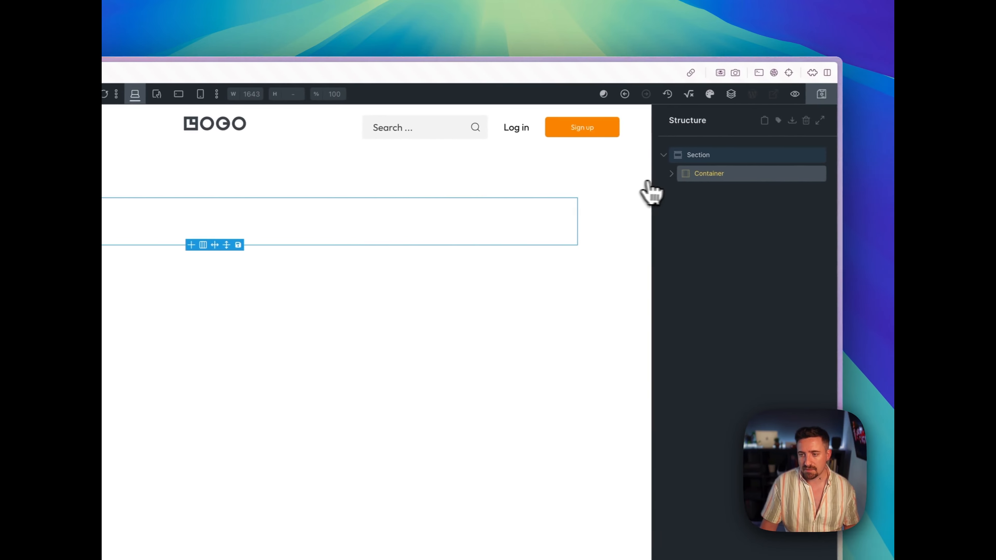
# Nest a second Block element inside the container's existing Block and expand the structure to show both.
pyautogui.click(666, 174)
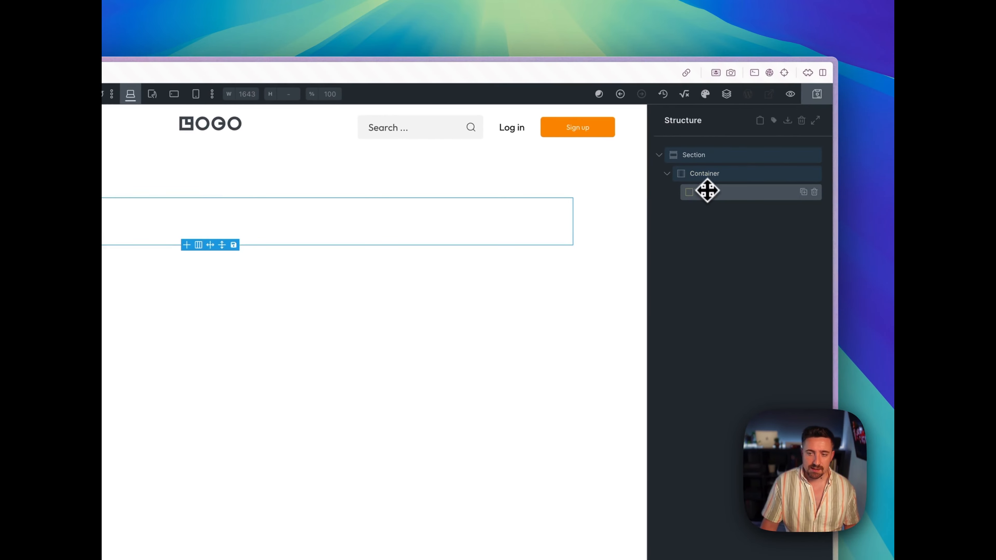
pyautogui.click(392, 94)
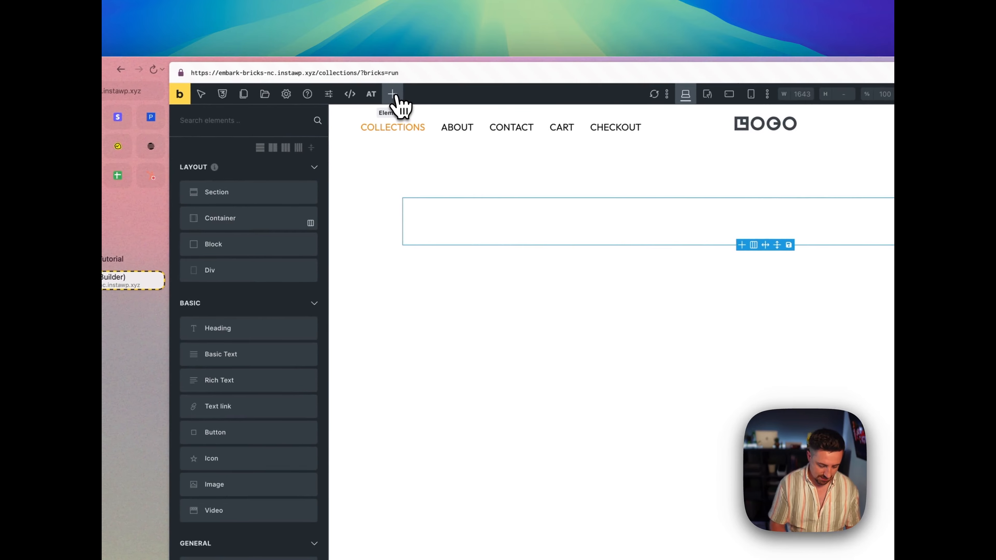
pyautogui.write('block')
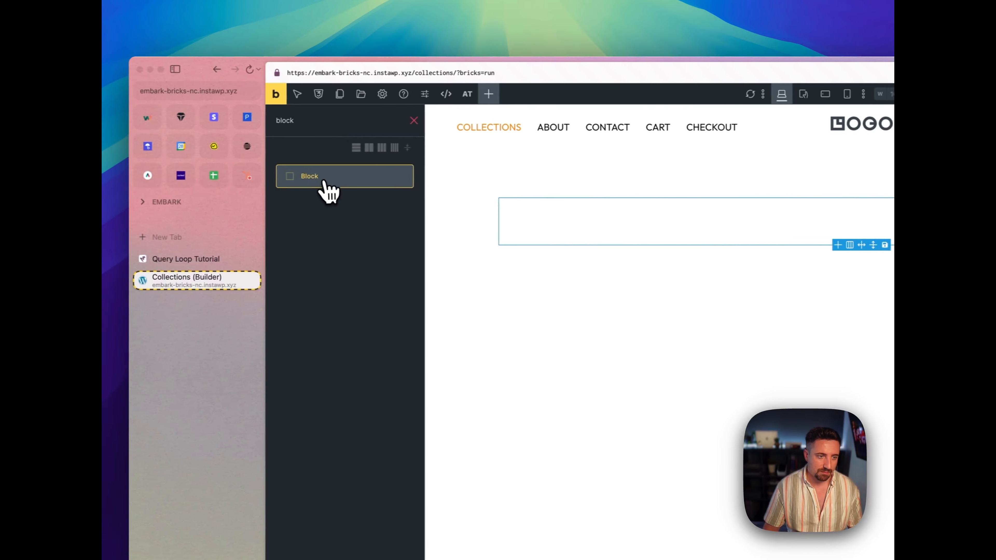
pyautogui.click(325, 181)
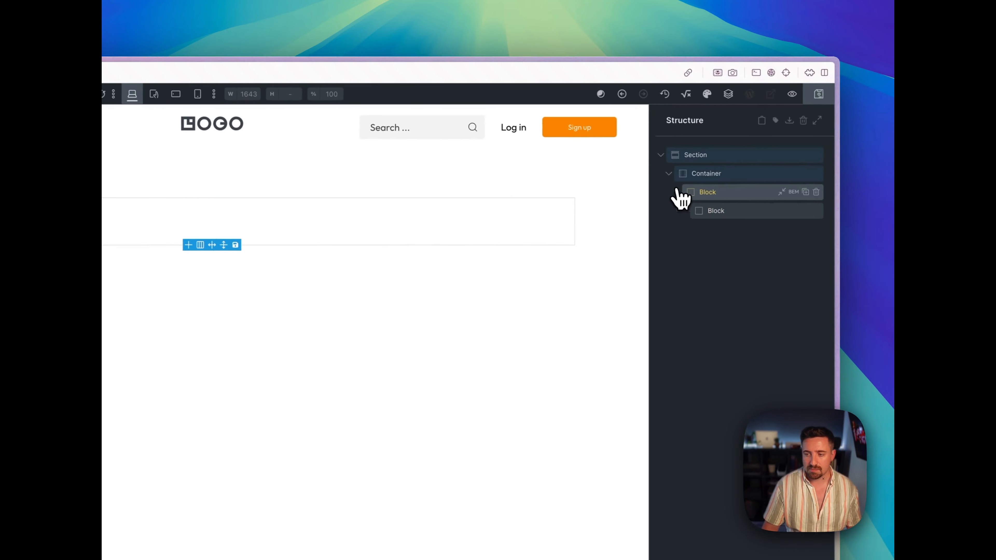
pyautogui.moveTo(679, 197); pyautogui.dragTo(716, 182)
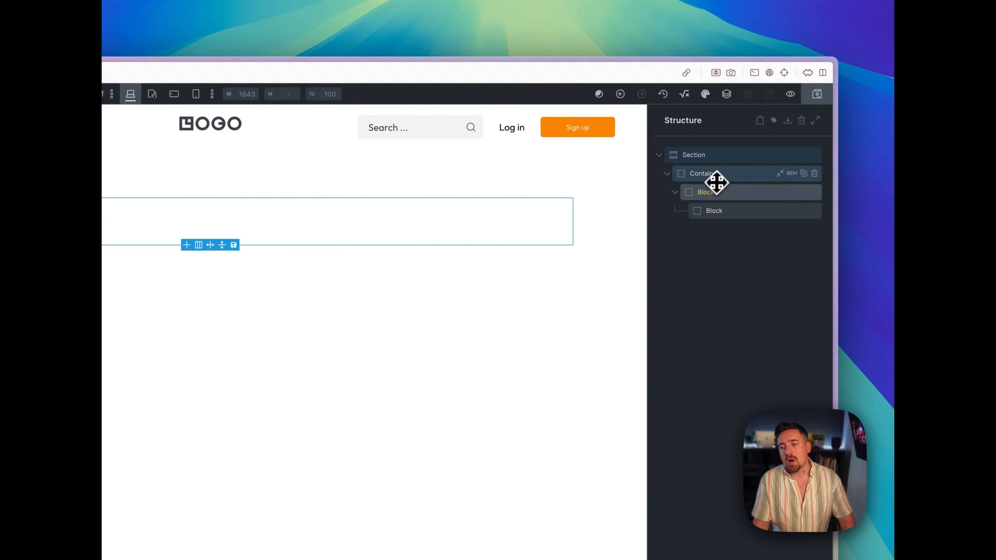
# Set the display of the section's Container to grid.
pyautogui.click(717, 181)
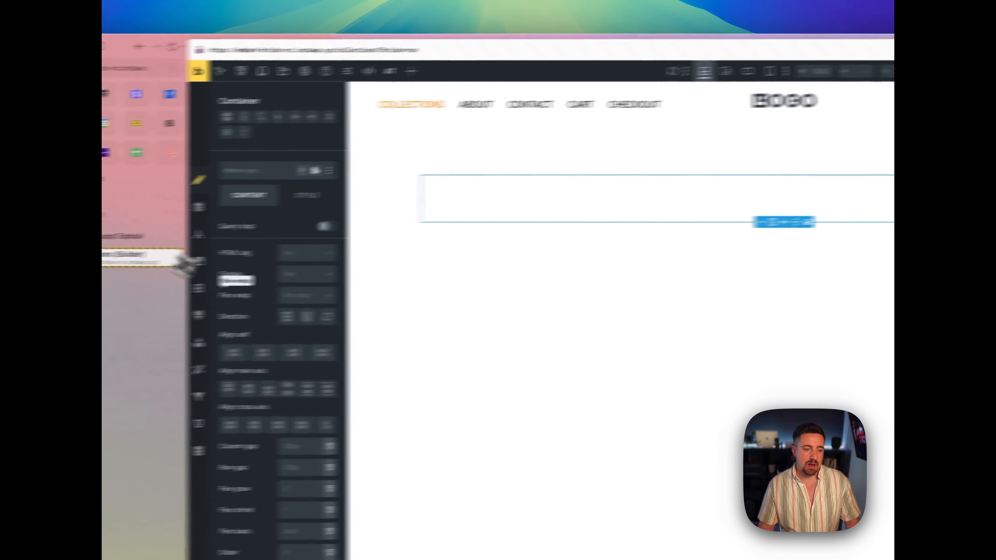
pyautogui.click(388, 271)
pyautogui.click(399, 304)
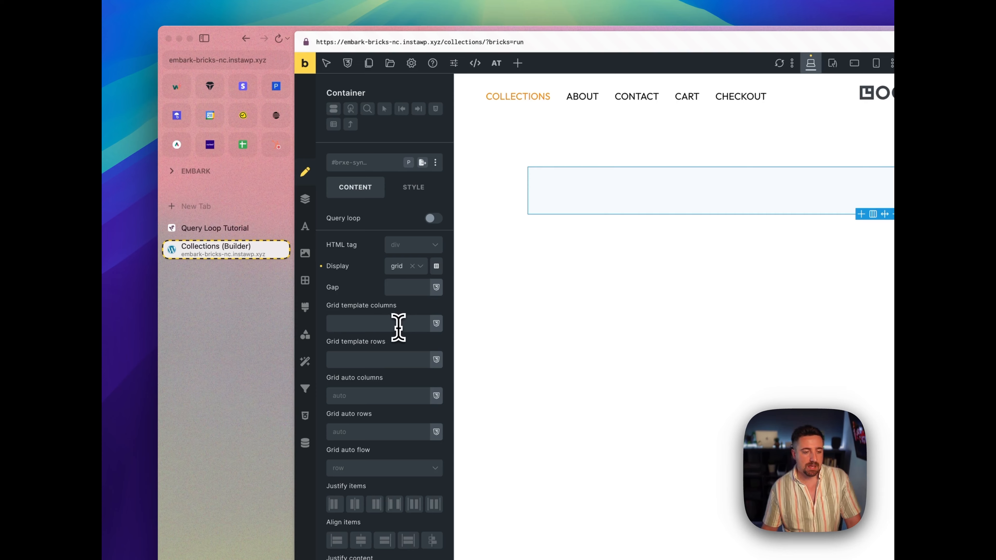
# Try 1fr 1fr 1fr as the Container's grid template columns.
pyautogui.click(398, 327)
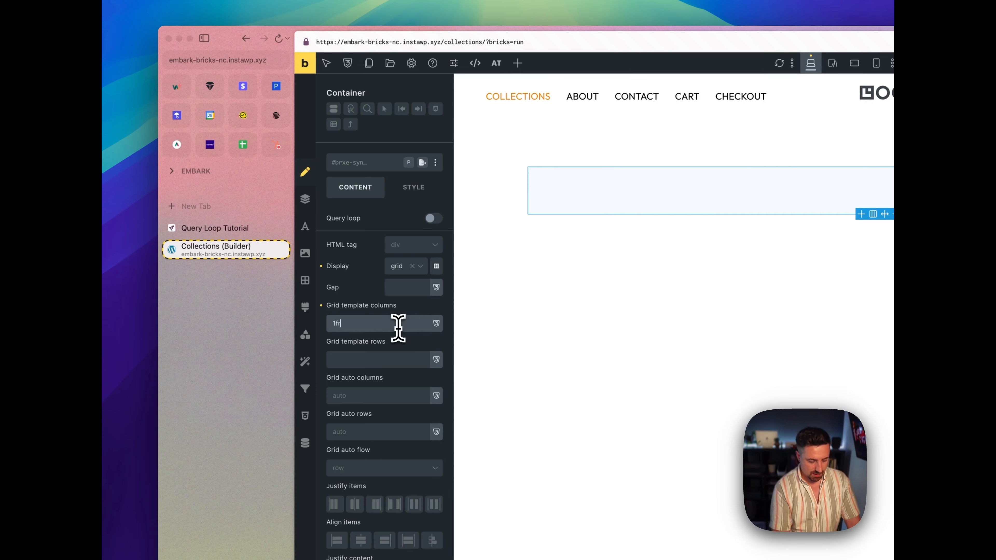
pyautogui.hscroll(1, 399, 328)
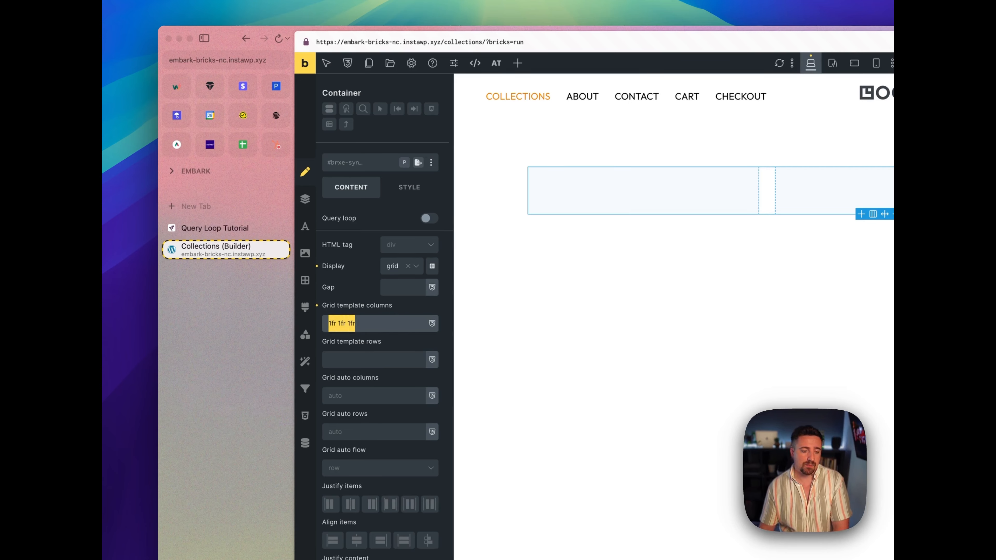
# Set the Container's grid template columns to the Automatic.css 3-column grid variable.
pyautogui.rightClick(394, 329)
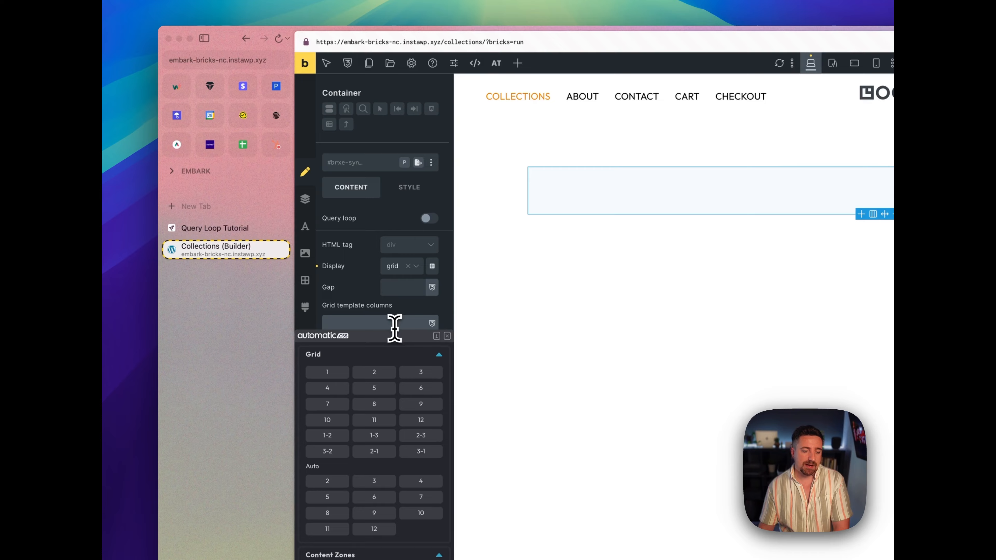
pyautogui.click(419, 373)
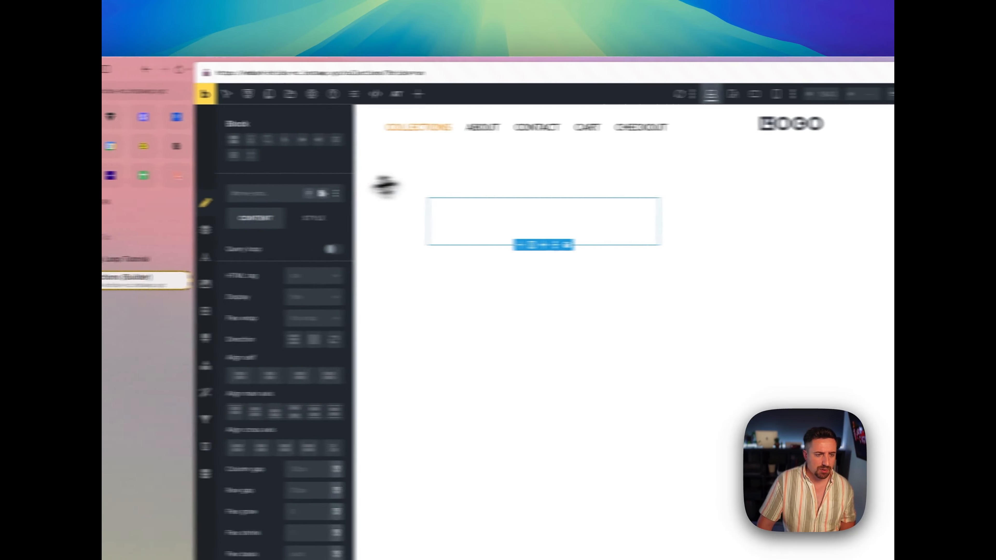
# Add an Image element and a Heading element inside the inner Block.
pyautogui.click(418, 93)
pyautogui.write('image')
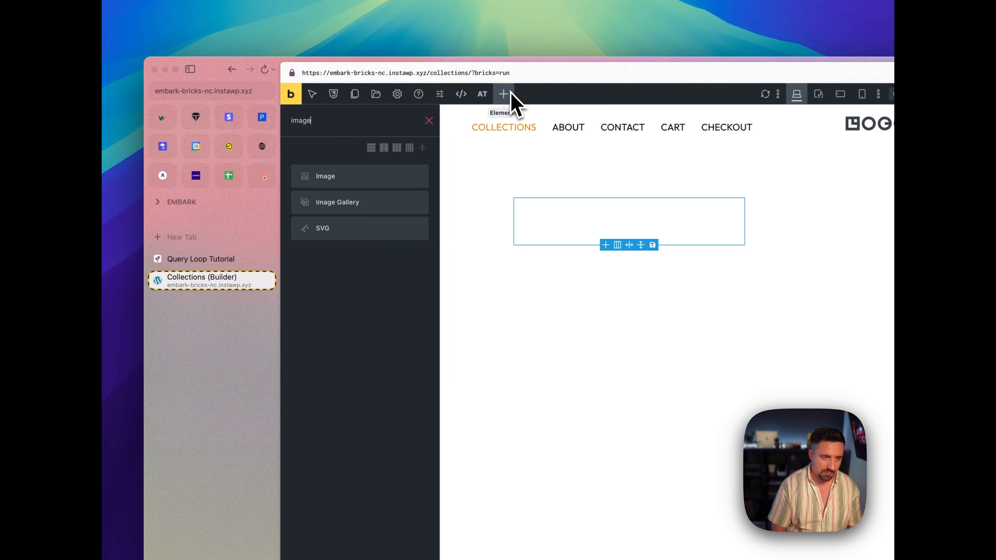
pyautogui.click(390, 184)
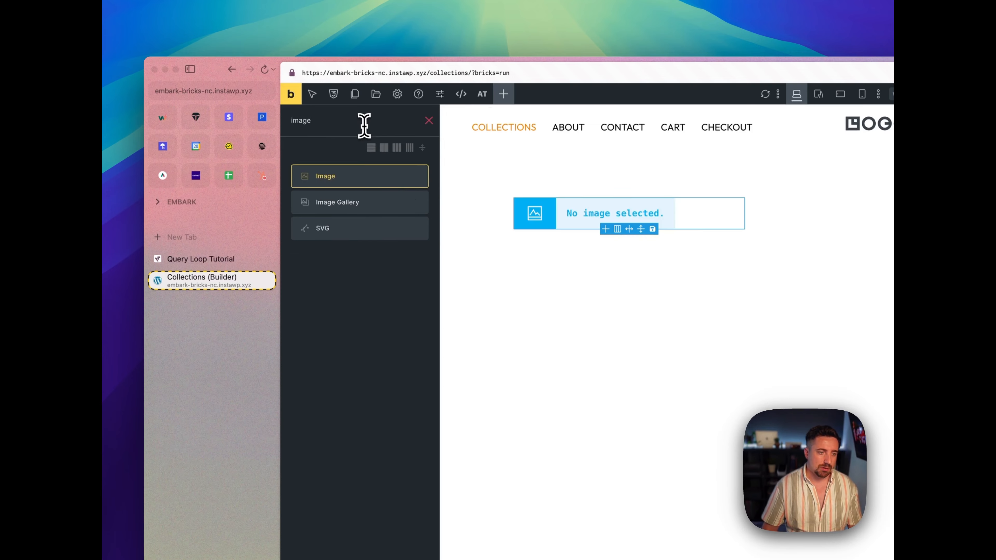
pyautogui.doubleClick(364, 122)
pyautogui.write('head')
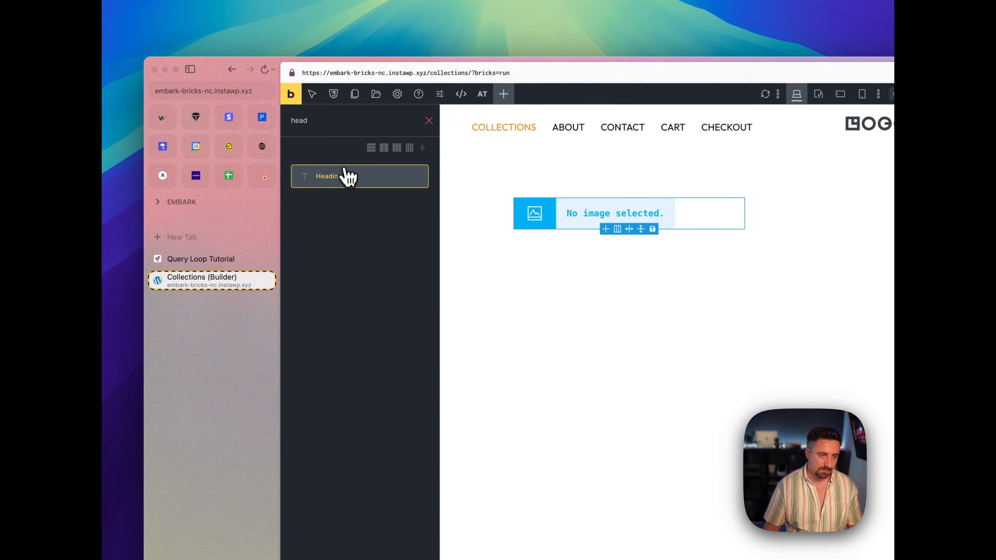
pyautogui.click(344, 180)
# Add a Basic Text element below the heading in the inner Block and clear the element search.
pyautogui.doubleClick(356, 126)
pyautogui.press('BackSpace')
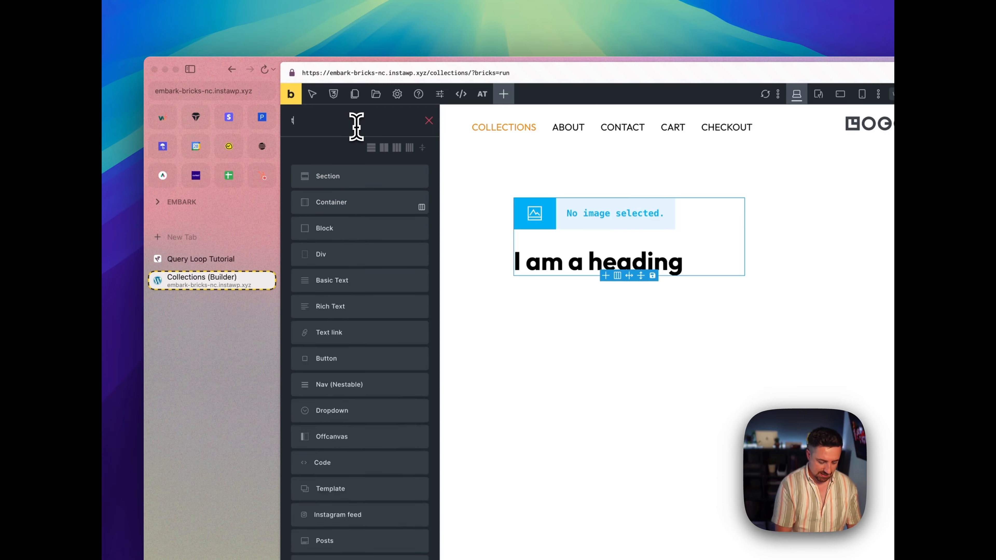
pyautogui.write('text')
pyautogui.click(361, 177)
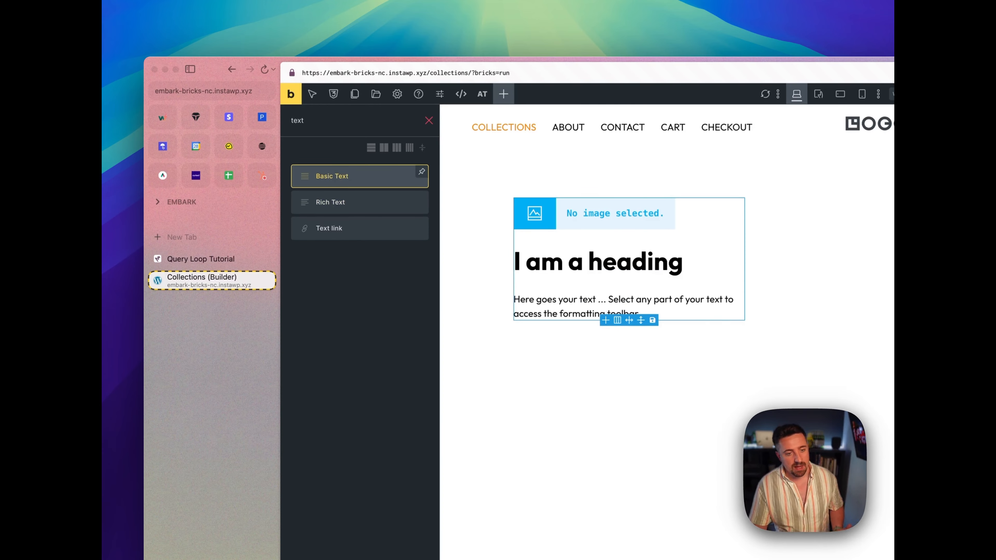
pyautogui.click(428, 121)
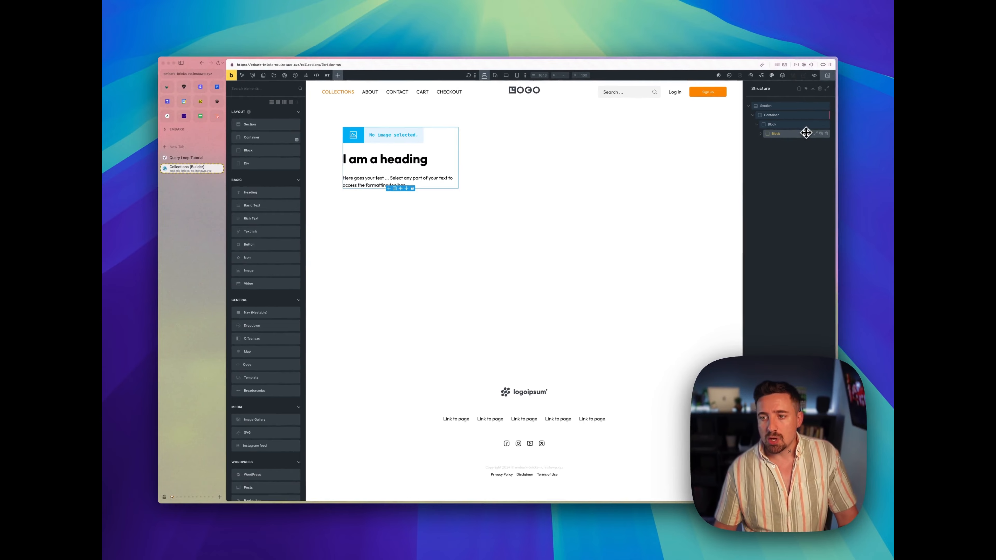
# Enable the query loop on the outer Block inside the Container and set its query type to NorthCommerce Products.
pyautogui.click(795, 124)
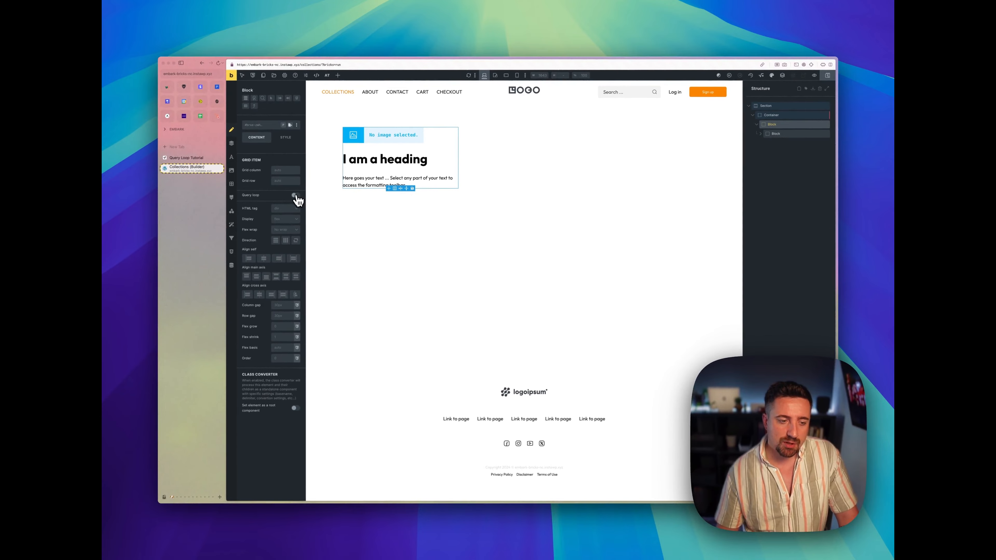
pyautogui.click(295, 196)
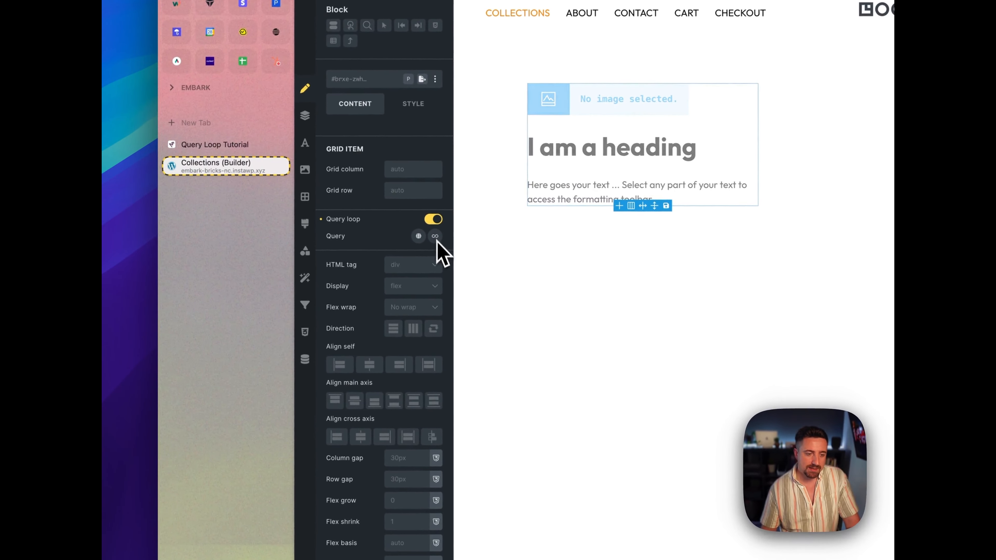
pyautogui.click(435, 236)
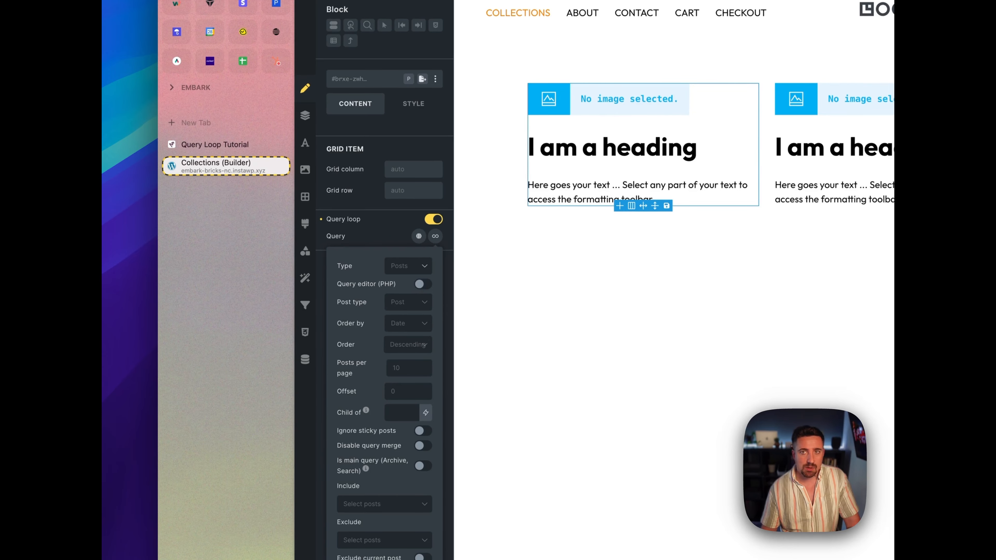
pyautogui.click(410, 266)
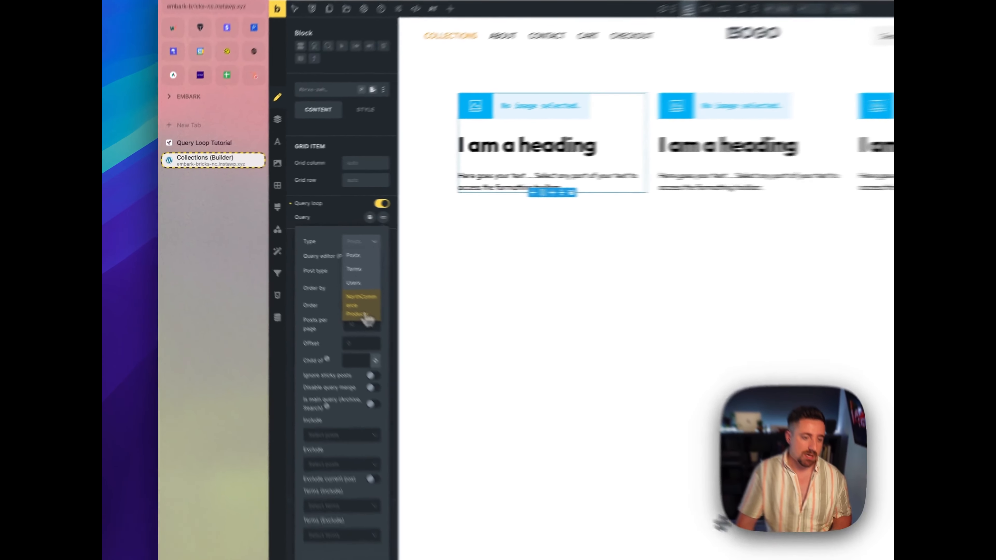
pyautogui.click(282, 258)
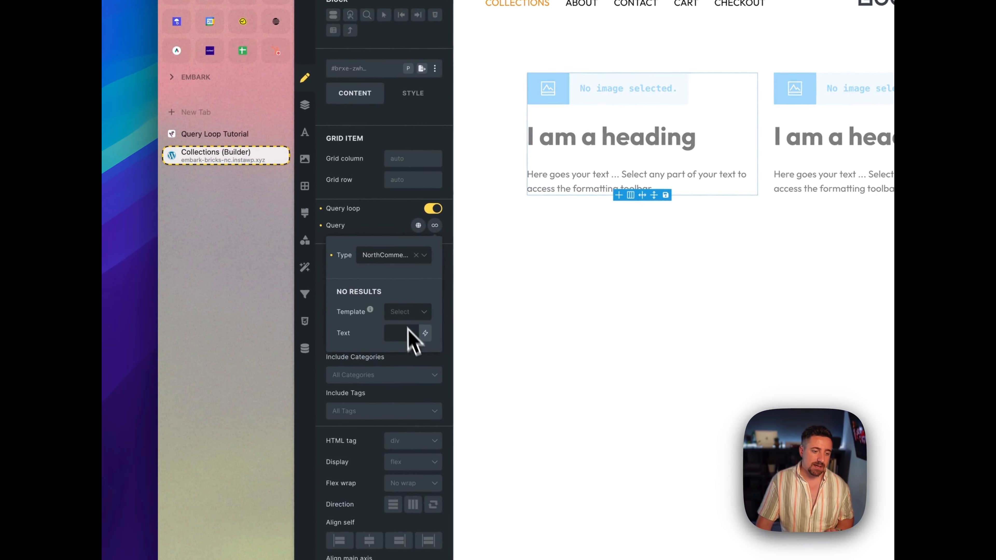
pyautogui.click(379, 222)
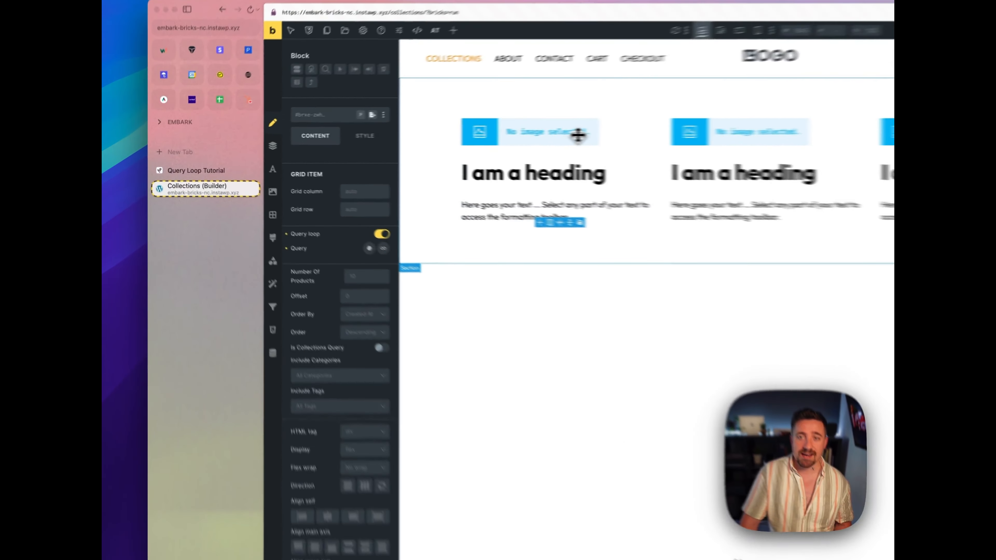
# Set the Image element's source to the dynamic tag Product image URL - North Commerce.
pyautogui.click(578, 135)
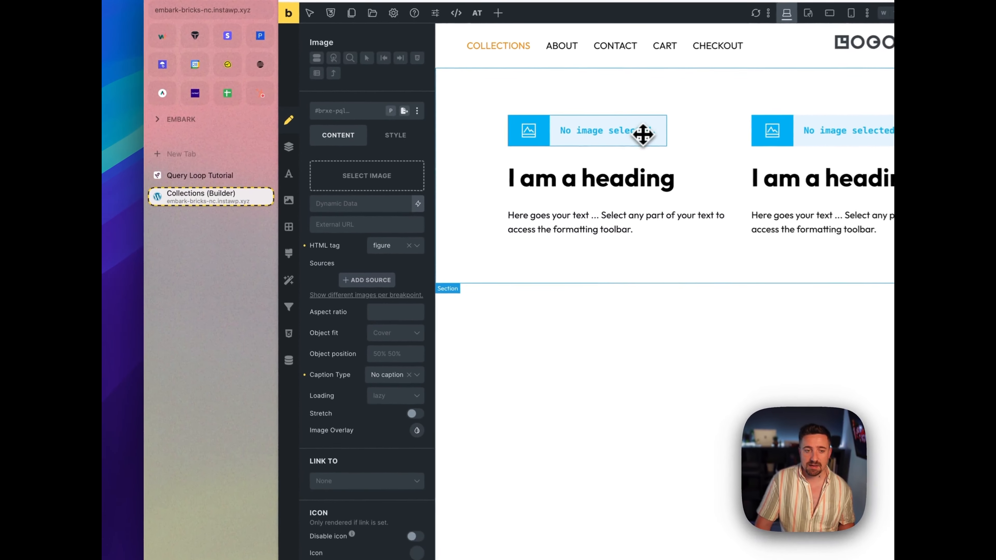
pyautogui.click(383, 195)
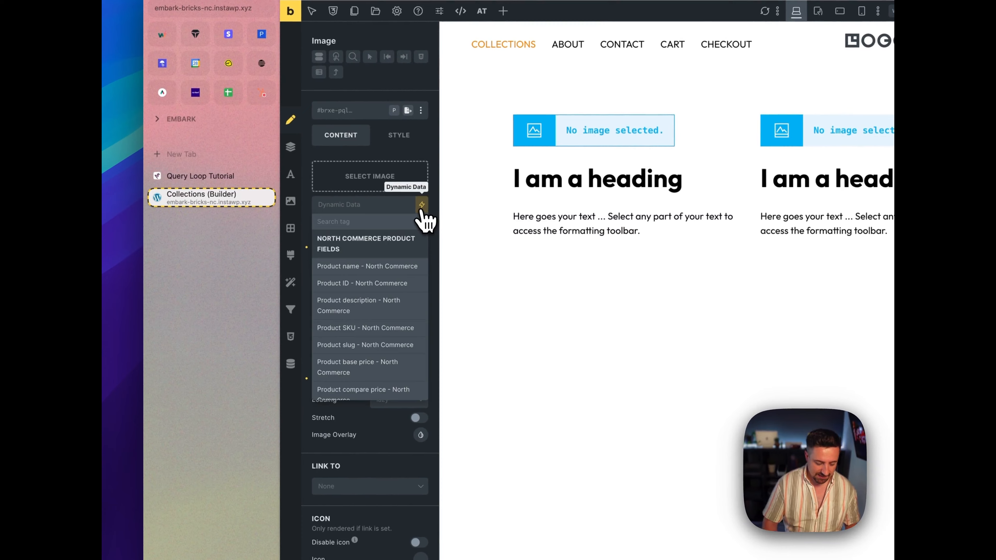
pyautogui.write('product im')
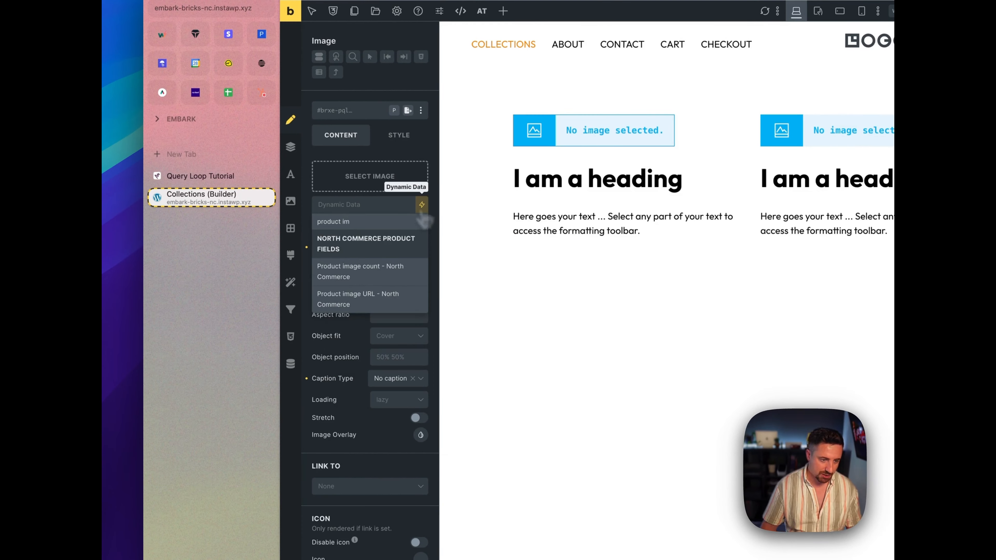
pyautogui.click(374, 302)
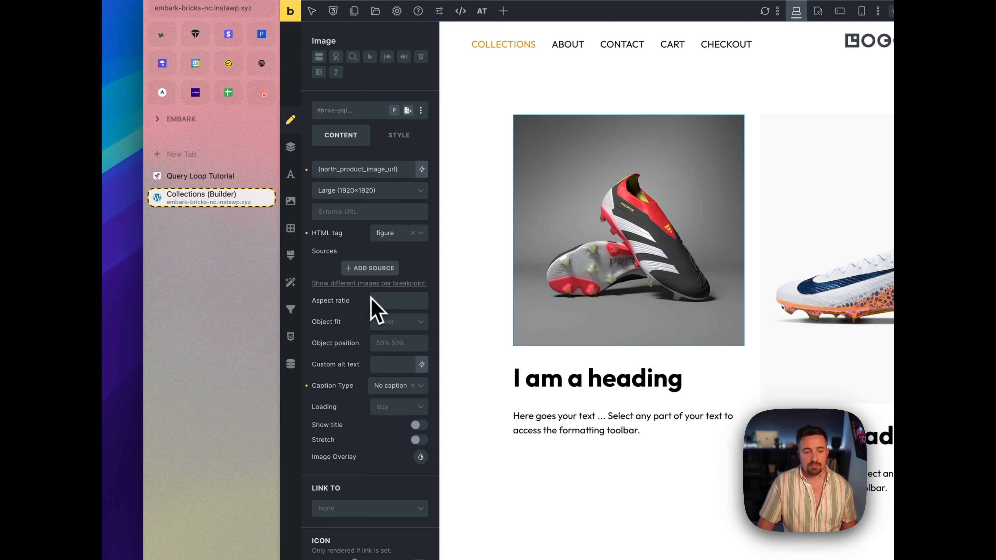
# Replace the Heading's placeholder text with the dynamic tag Product name - North Commerce.
pyautogui.click(534, 367)
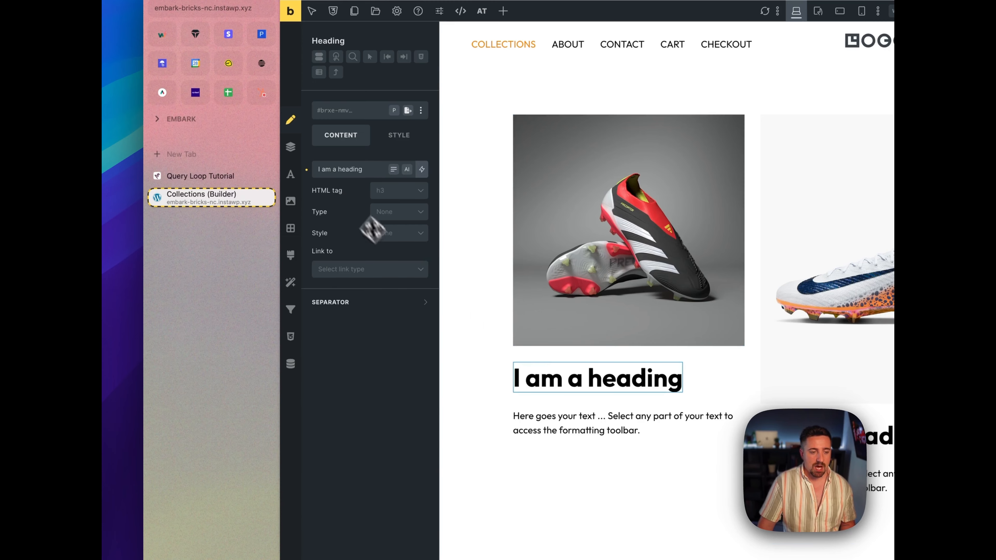
pyautogui.doubleClick(364, 173)
pyautogui.tripleClick(366, 173)
pyautogui.press('BackSpace')
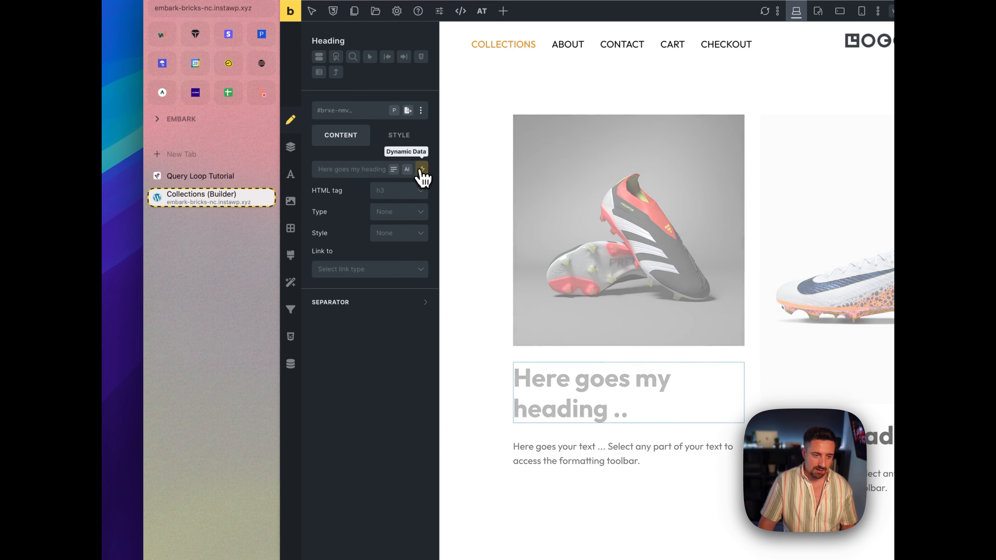
pyautogui.click(422, 169)
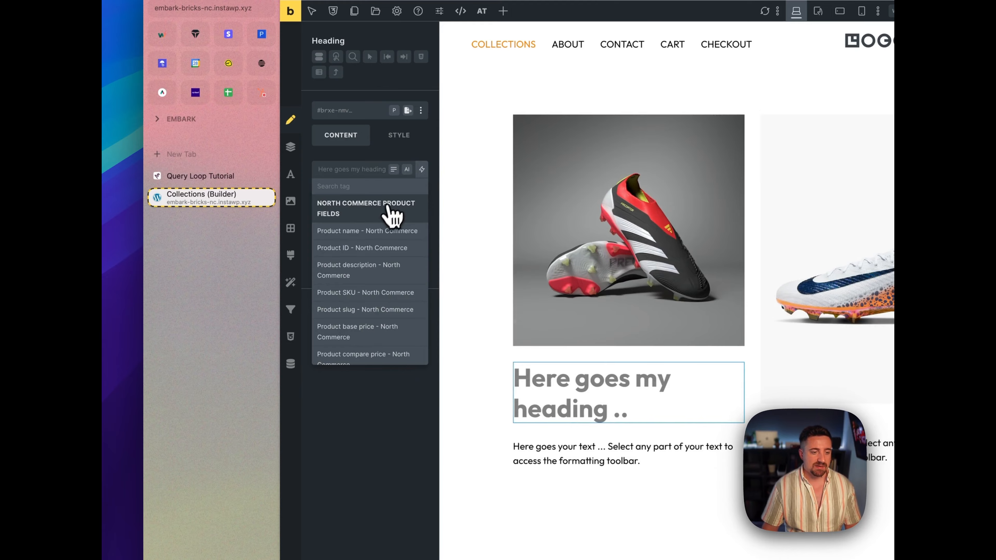
pyautogui.click(385, 231)
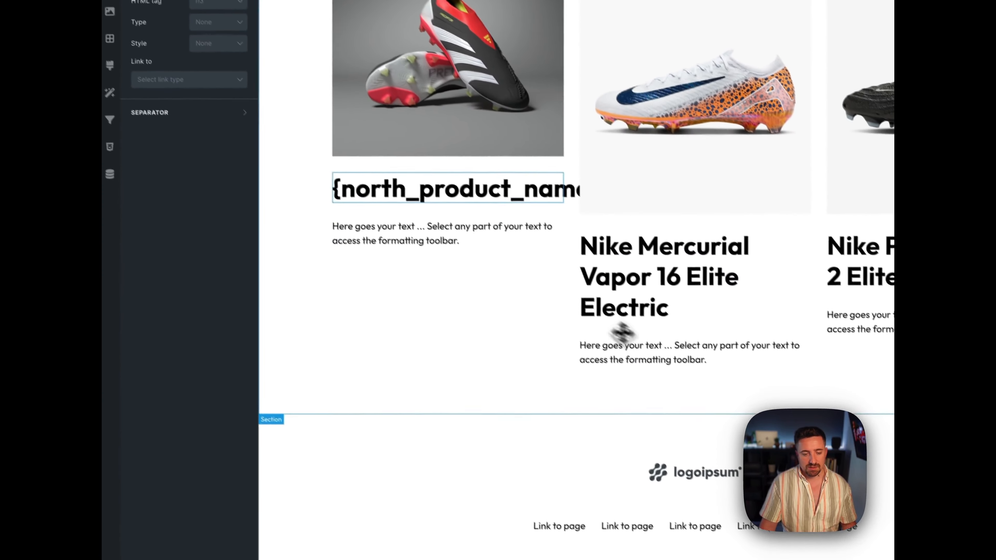
# Replace the Basic Text's placeholder with the dynamic tag Product base price - North Commerce.
pyautogui.click(495, 337)
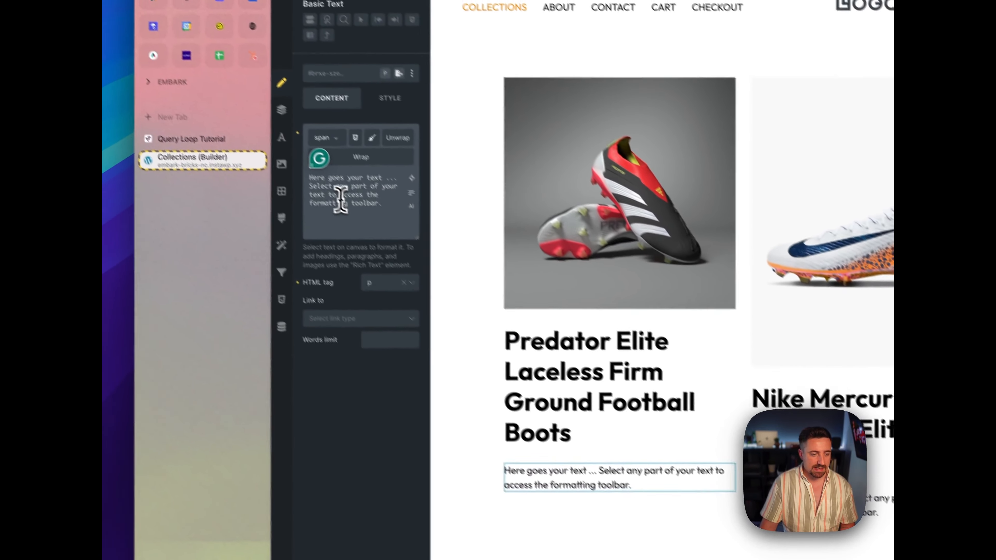
pyautogui.press('super+a')
pyautogui.press('BackSpace')
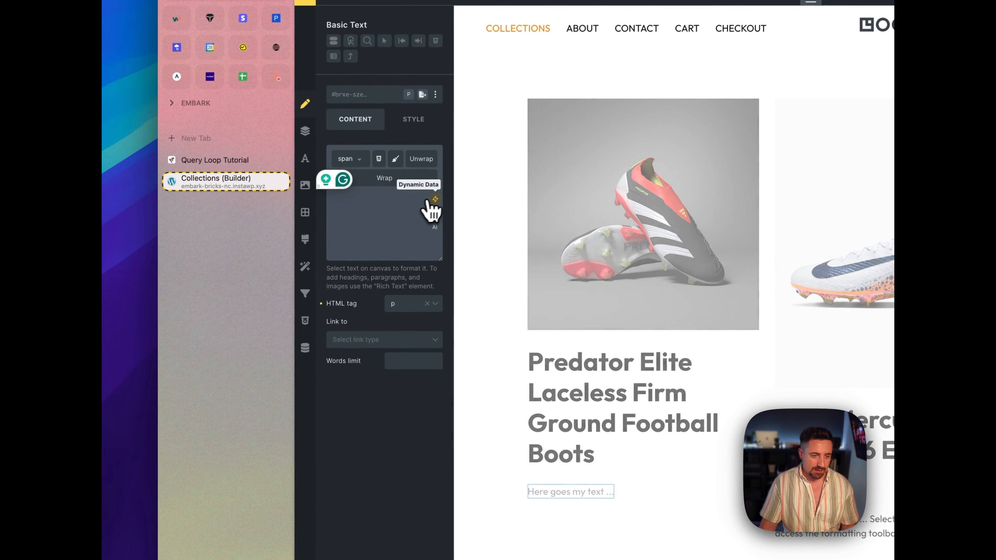
pyautogui.click(412, 177)
pyautogui.write('price')
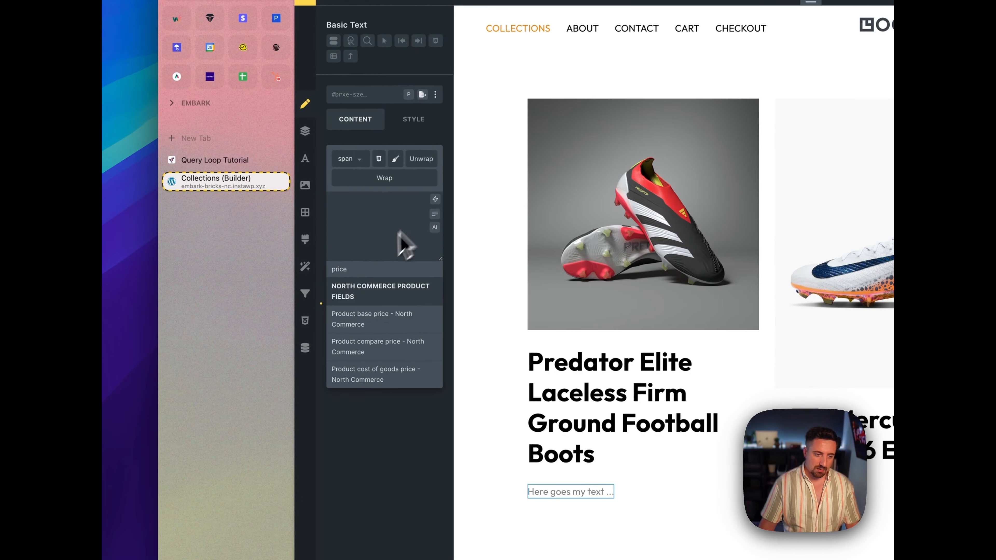
pyautogui.click(371, 317)
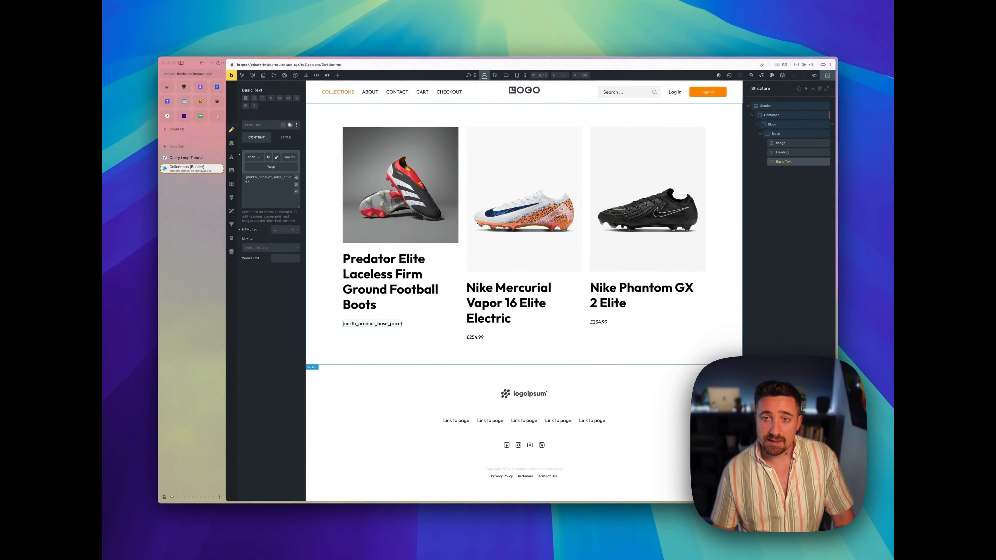
# Add the :range modifier inside the Basic Text's product base price tag and reload the canvas.
pyautogui.click(248, 180)
pyautogui.write(':')
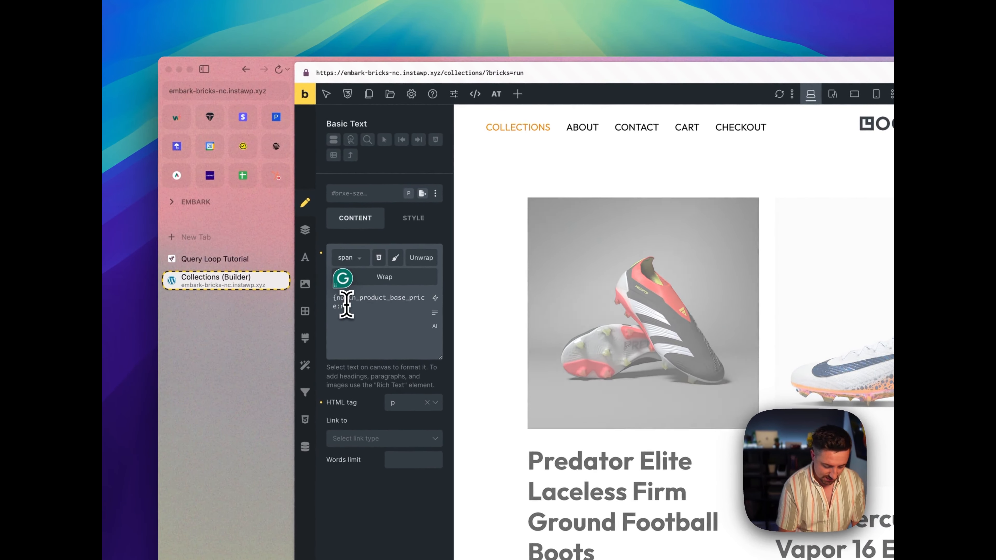
pyautogui.write('range')
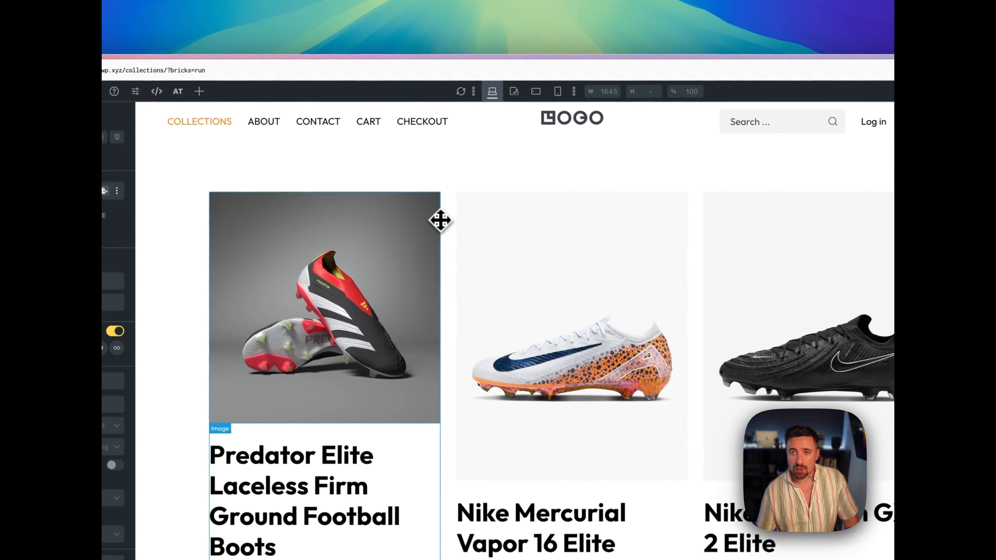
pyautogui.click(462, 94)
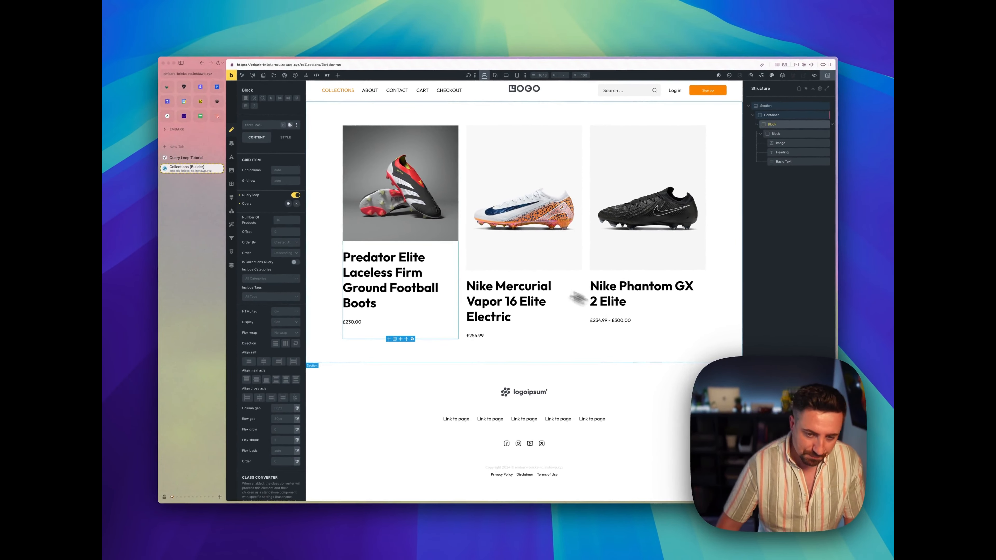
# Set the product Image's aspect ratio to 1 and its image size to Medium (960×960).
pyautogui.click(411, 200)
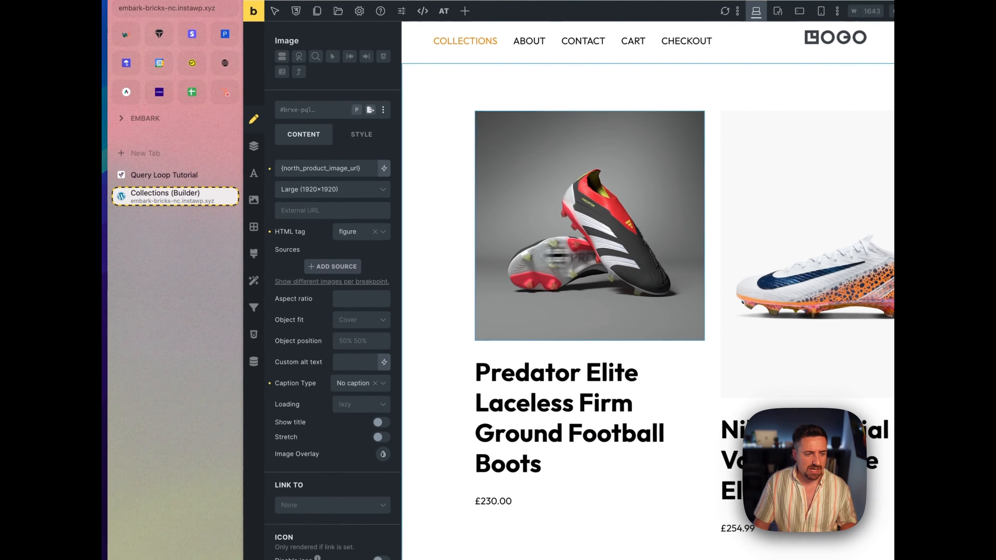
pyautogui.click(386, 300)
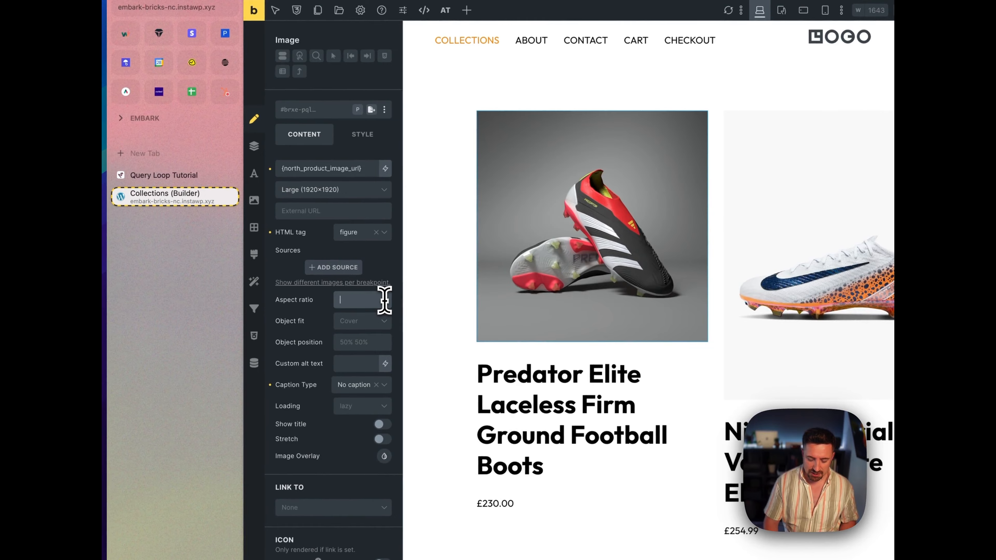
pyautogui.write('1')
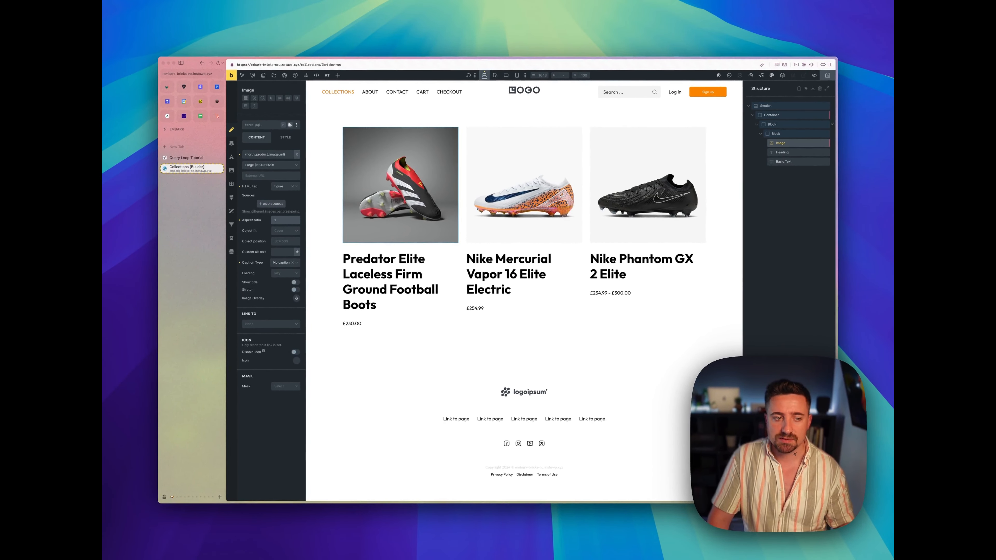
pyautogui.click(270, 165)
pyautogui.click(262, 191)
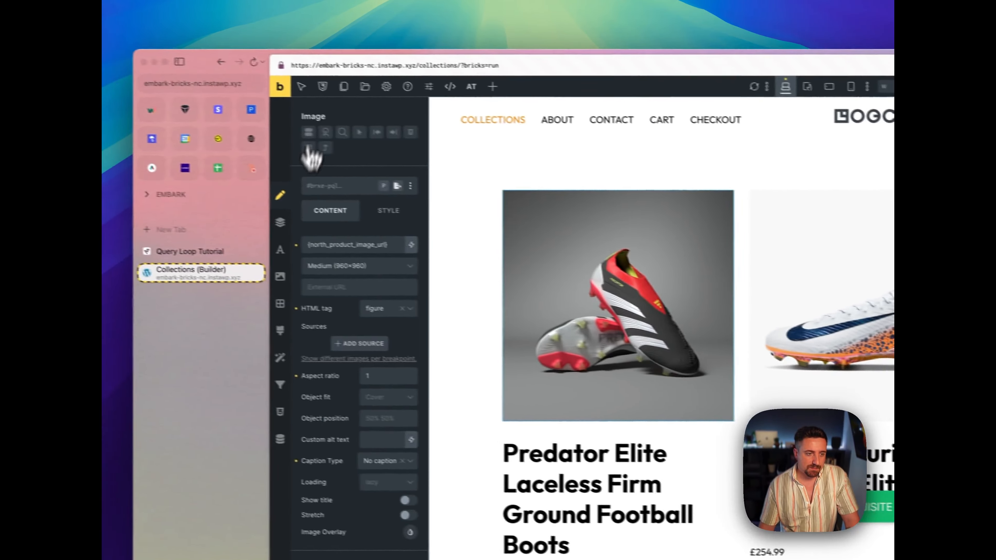
# View the Collections page on the front end and return to the builder.
pyautogui.click(287, 93)
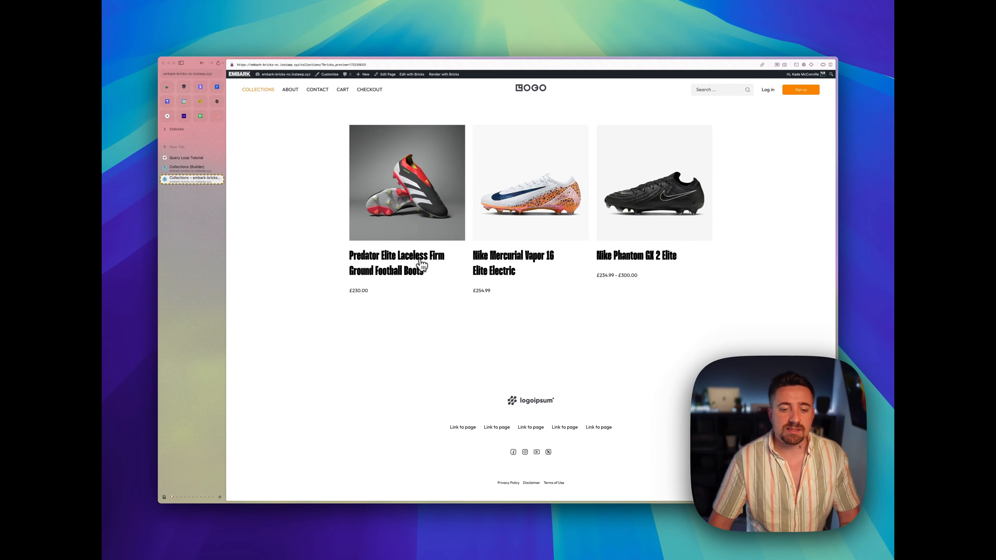
pyautogui.hotkey('ctrl', 'Tab')
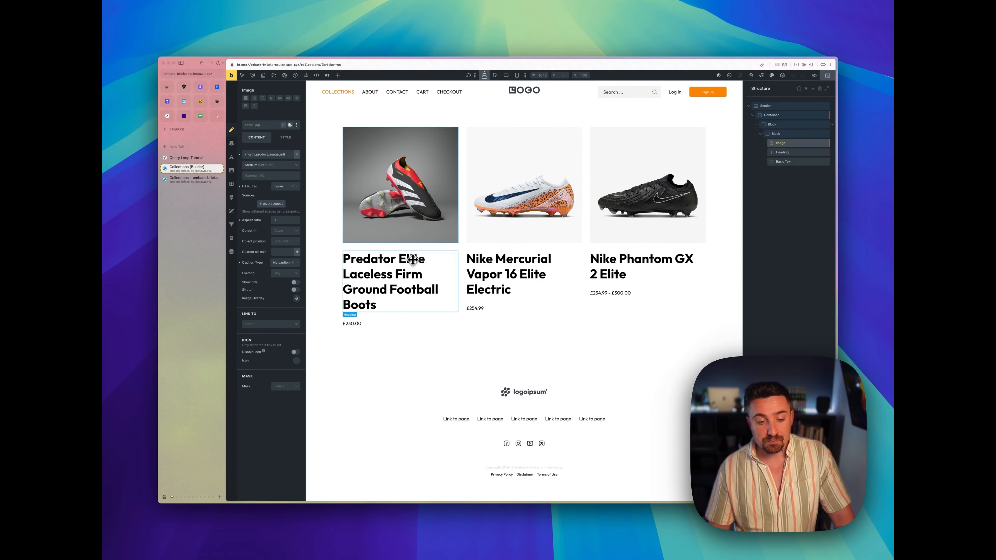
# Set the inner product Block's HTML tag to a (link) and choose Dynamic Data as its link type.
pyautogui.click(412, 259)
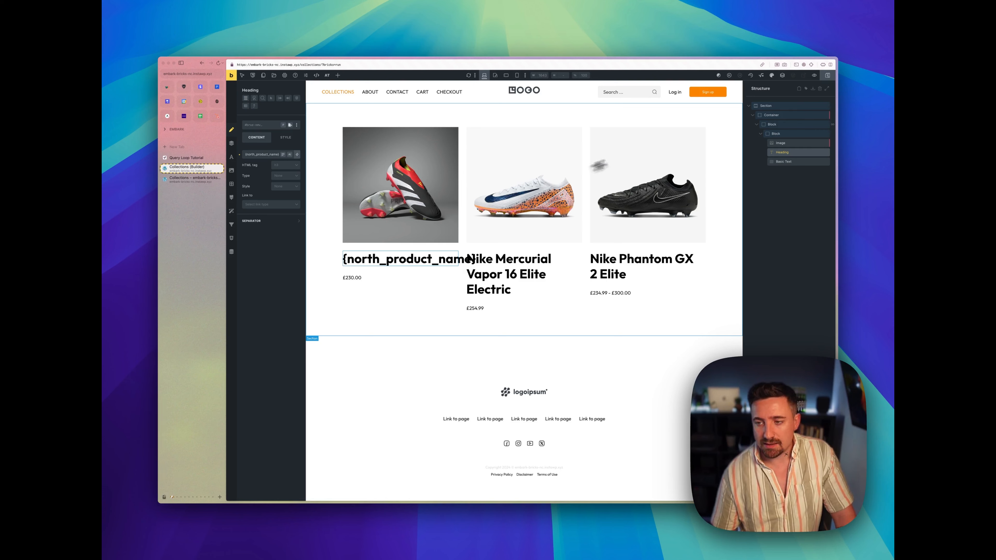
pyautogui.click(774, 135)
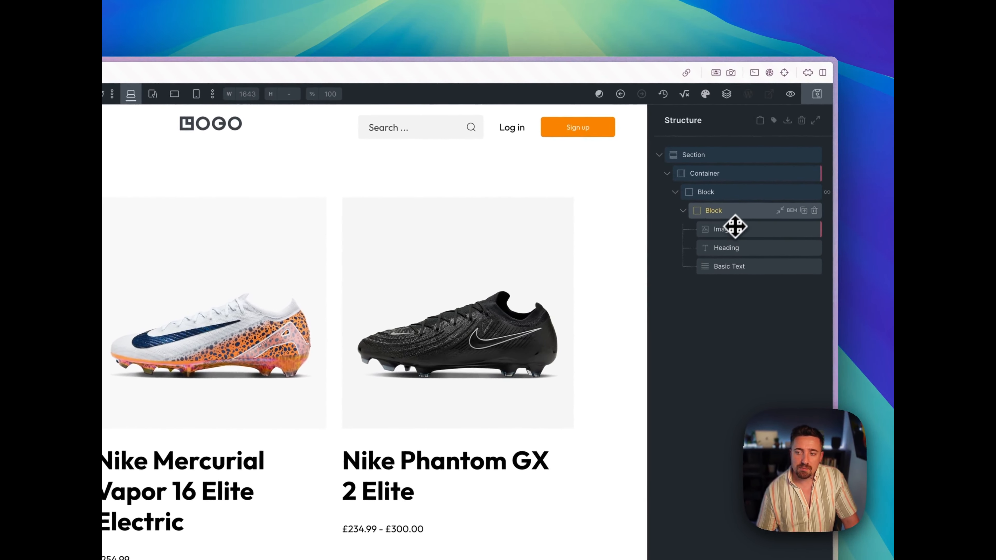
pyautogui.click(726, 191)
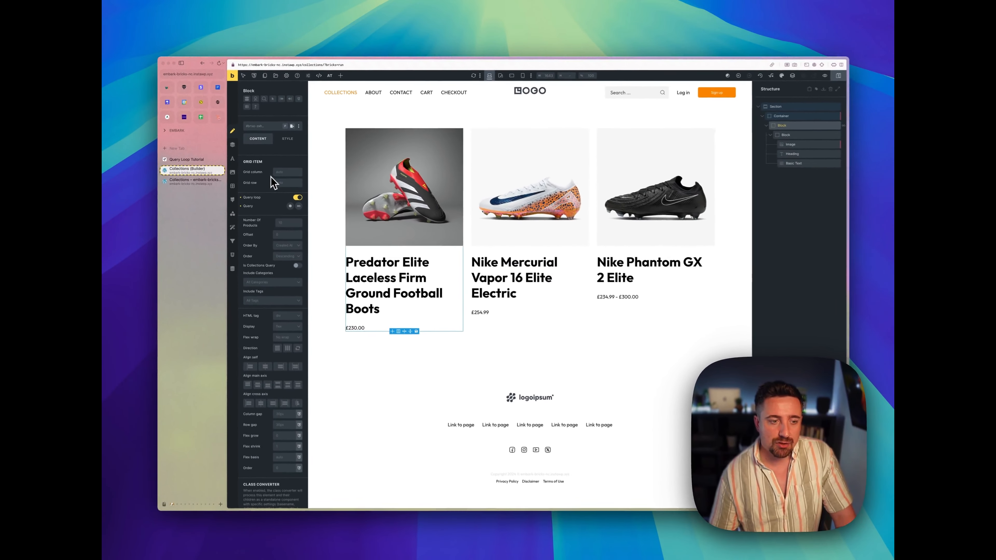
pyautogui.scroll(-2, 274, 275)
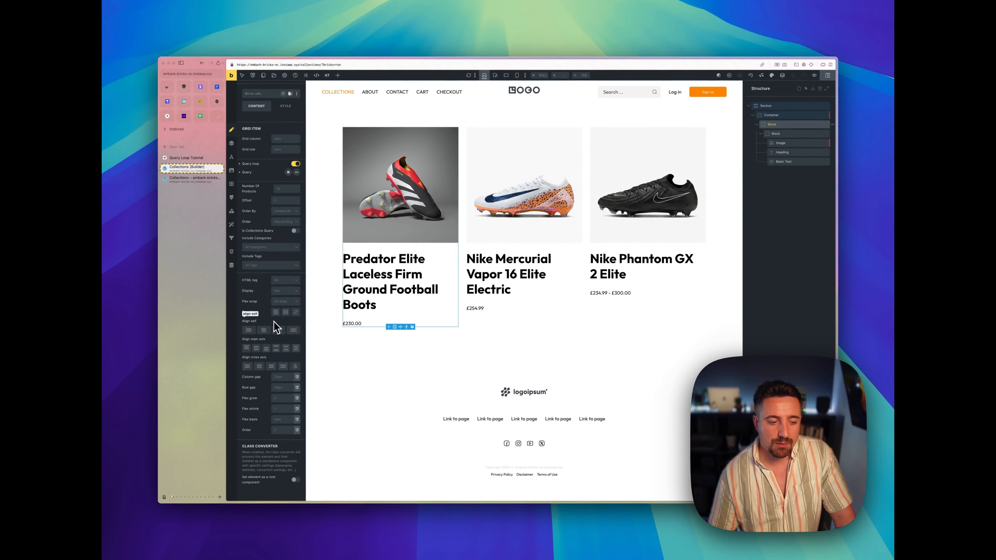
pyautogui.scroll(1, 270, 302)
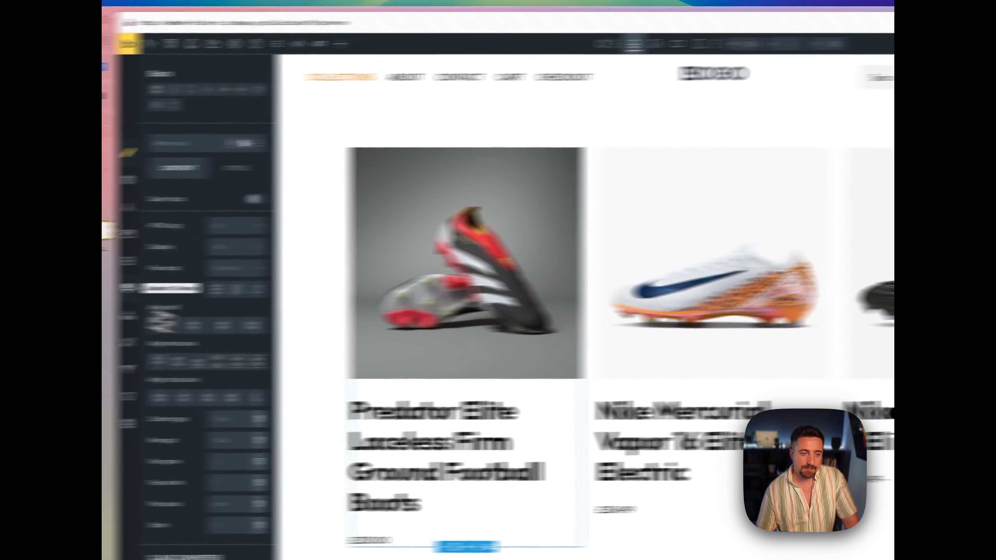
pyautogui.click(236, 226)
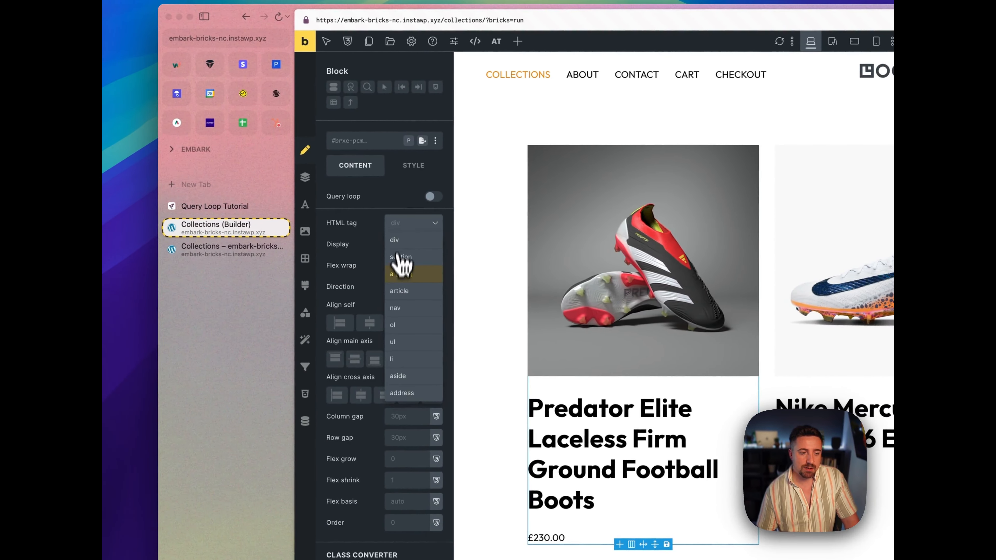
pyautogui.click(408, 274)
pyautogui.click(410, 240)
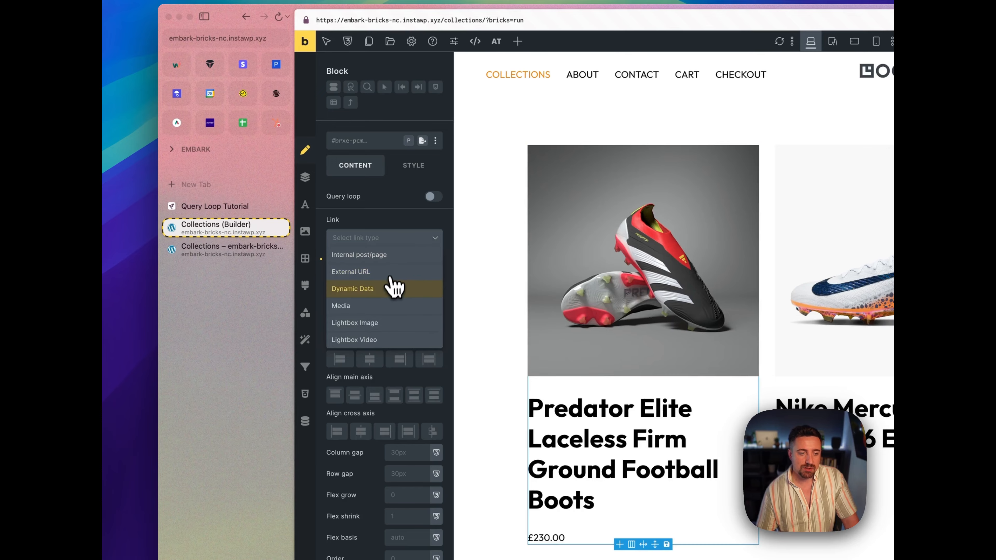
pyautogui.click(394, 287)
# Set the inner Block's link to /products/ followed by the Product slug - North Commerce tag, and save the page.
pyautogui.click(420, 260)
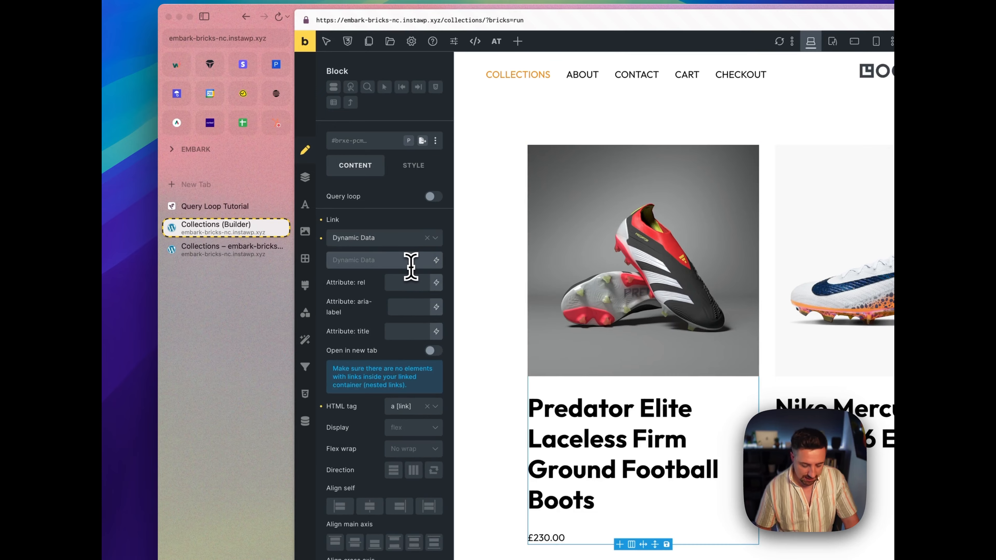
pyautogui.write('/products/')
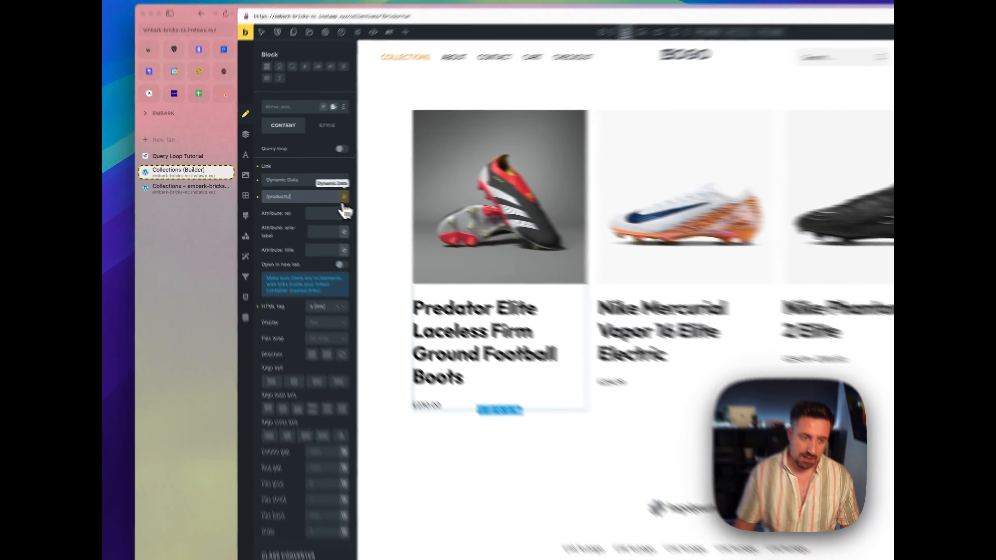
pyautogui.click(297, 185)
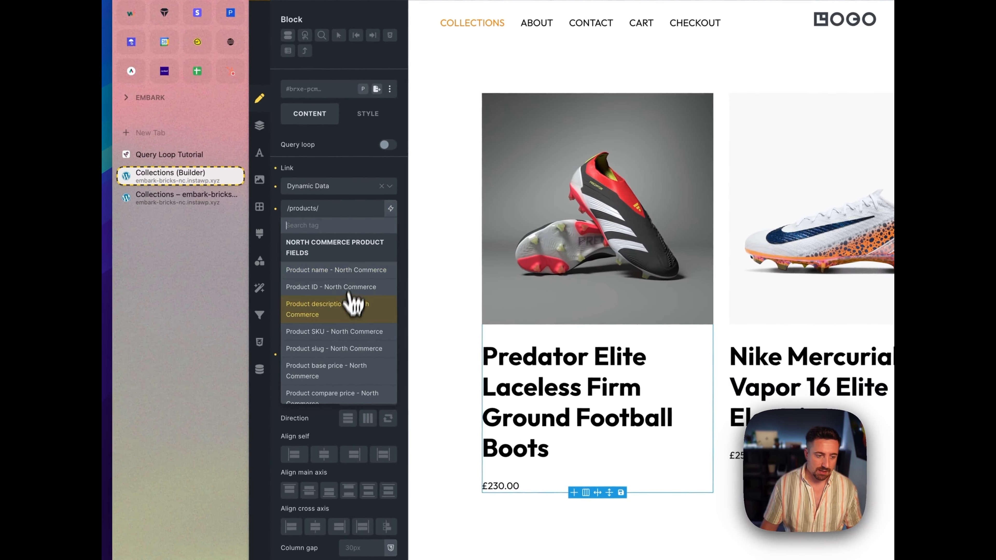
pyautogui.click(355, 349)
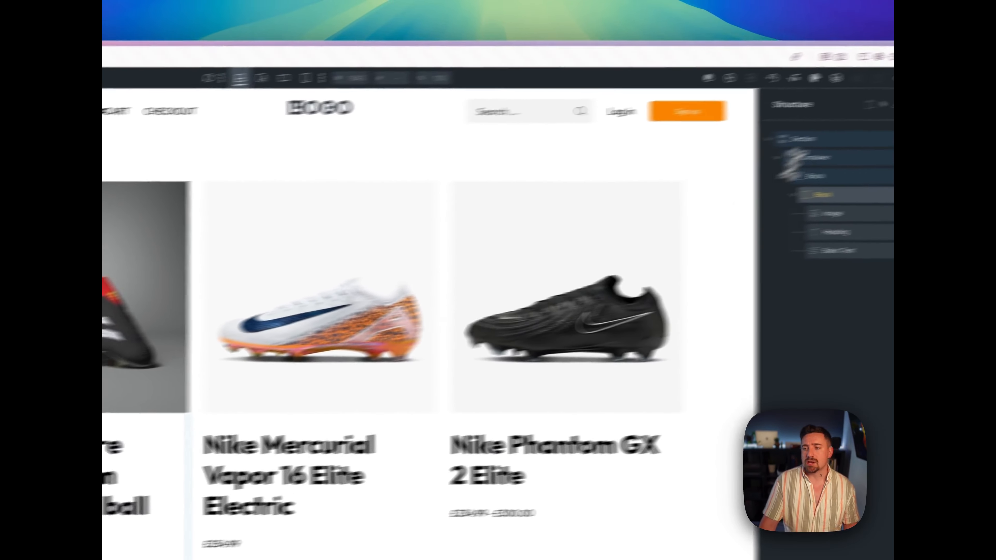
pyautogui.press('super+s')
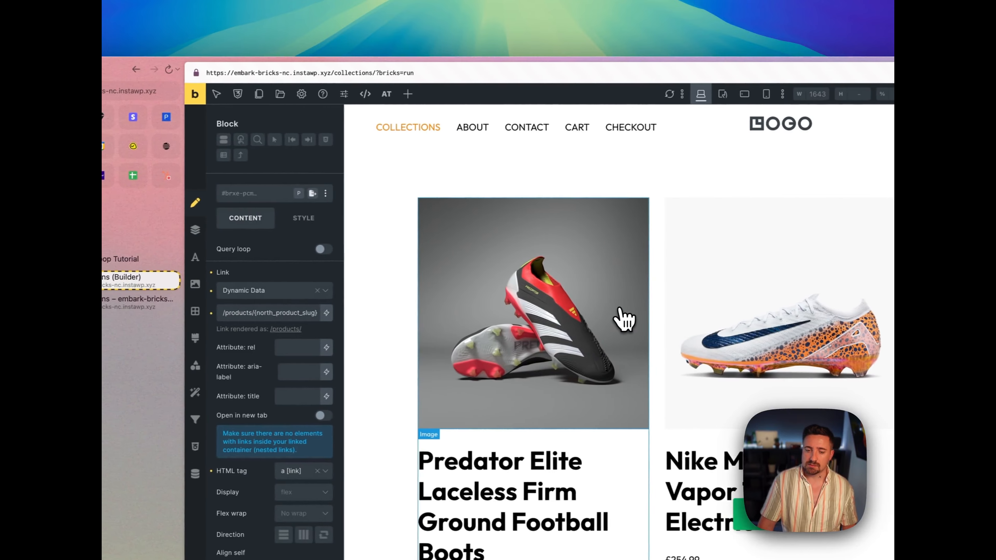
# Try the first product card's link on the front-end Collections page and return to the builder.
pyautogui.hotkey('ctrl', 'Tab')
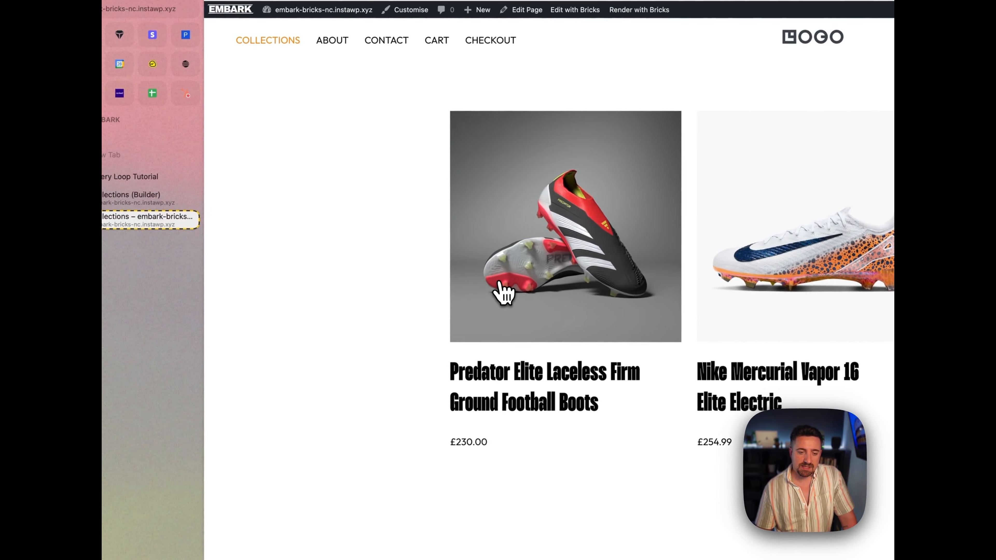
pyautogui.click(376, 215)
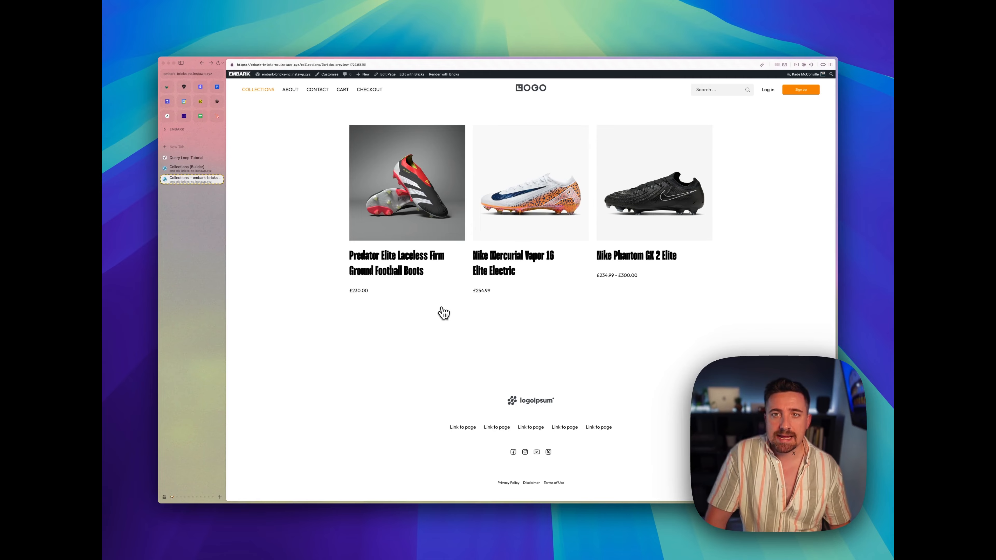
pyautogui.hotkey('ctrl', 'shift', 'Tab')
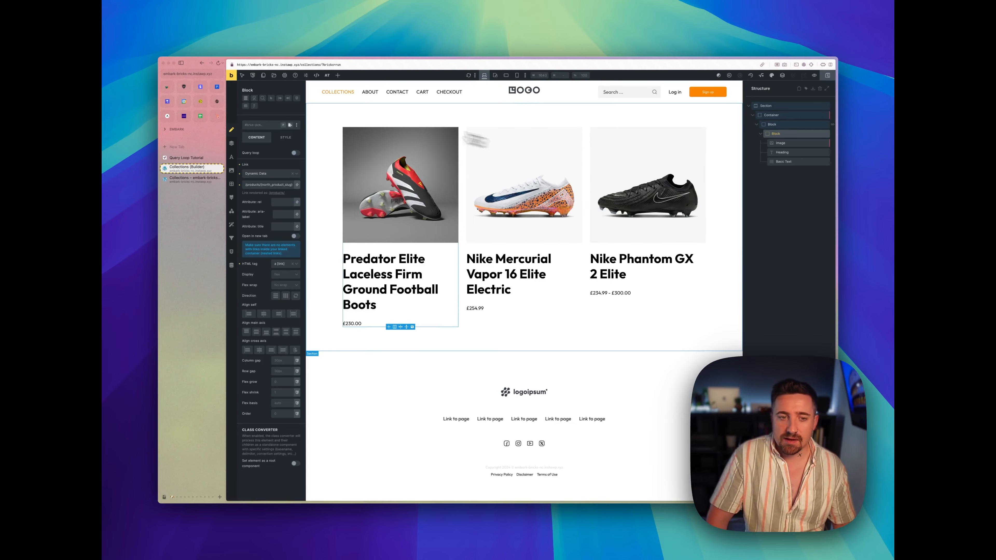
# Add a Heading element and move it directly under the Section, above the Container.
pyautogui.click(338, 75)
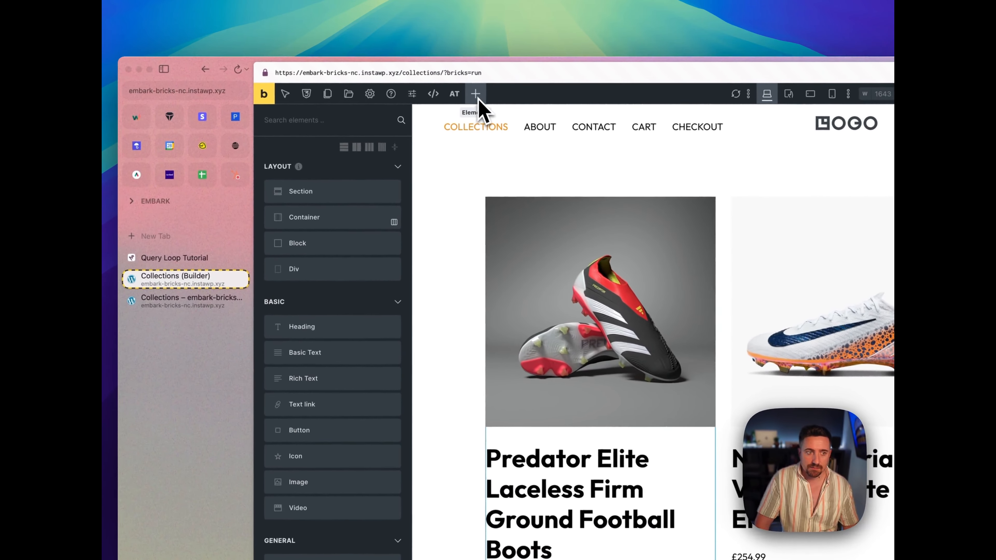
pyautogui.write('heading')
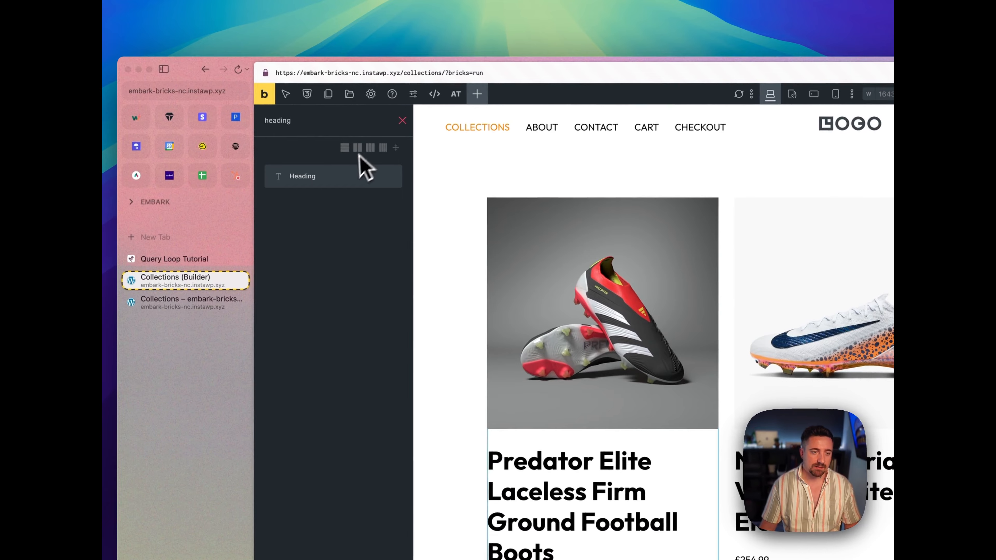
pyautogui.click(342, 179)
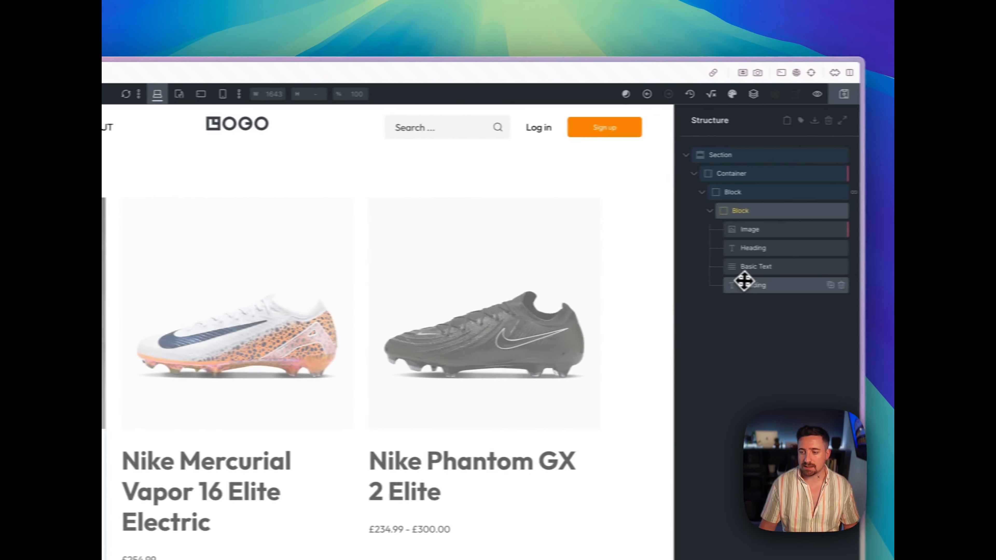
pyautogui.moveTo(745, 283); pyautogui.dragTo(734, 176)
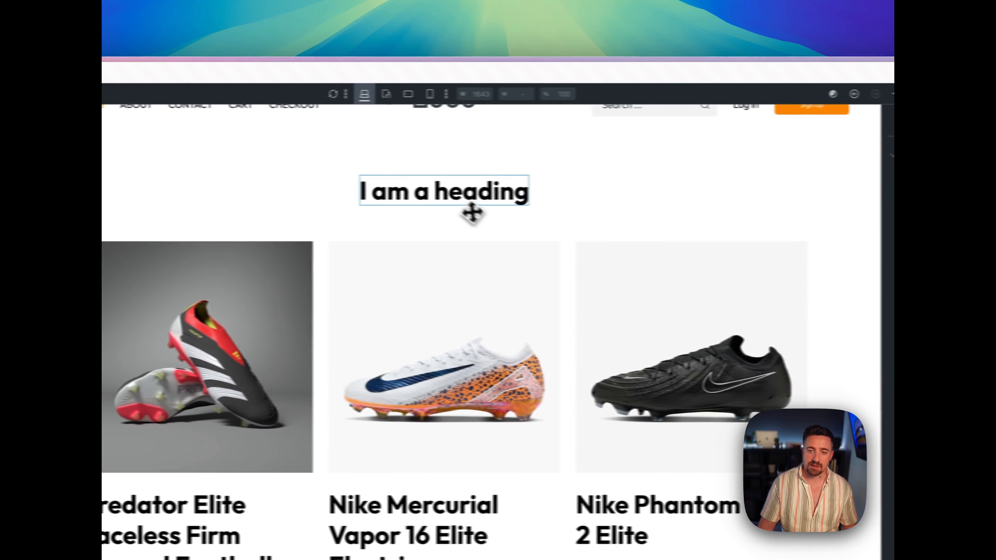
# Replace the new Heading's placeholder text with the dynamic tag Post title.
pyautogui.tripleClick(469, 196)
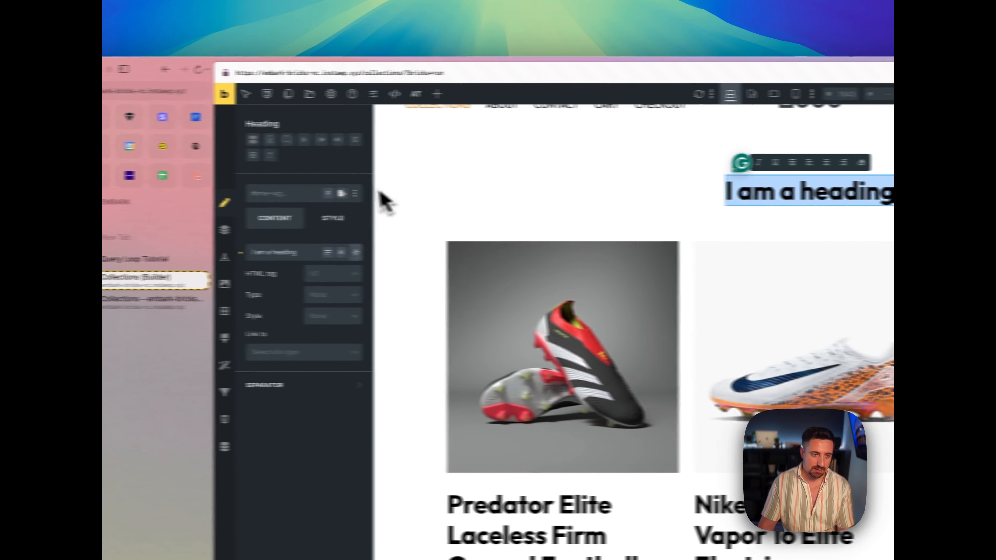
pyautogui.tripleClick(298, 253)
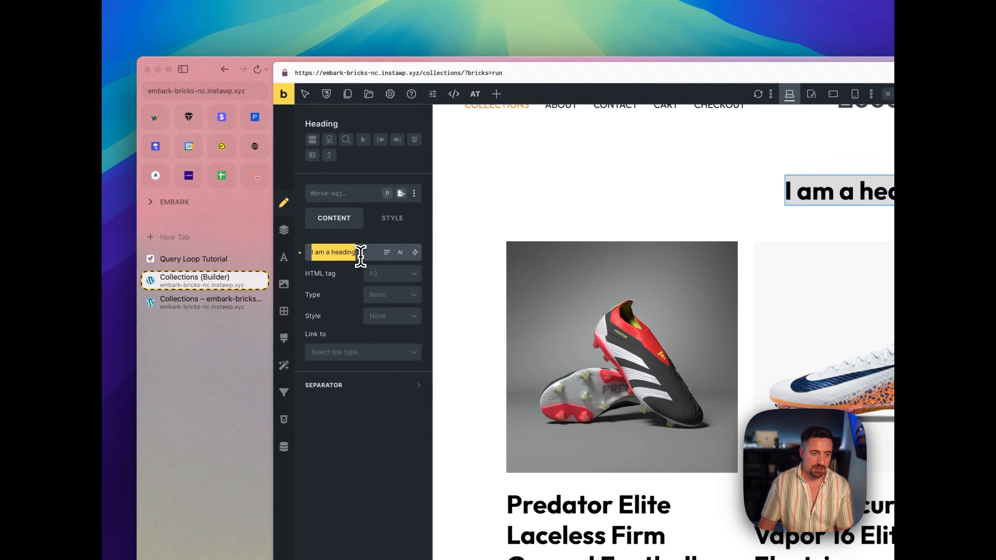
pyautogui.press('BackSpace')
pyautogui.click(356, 252)
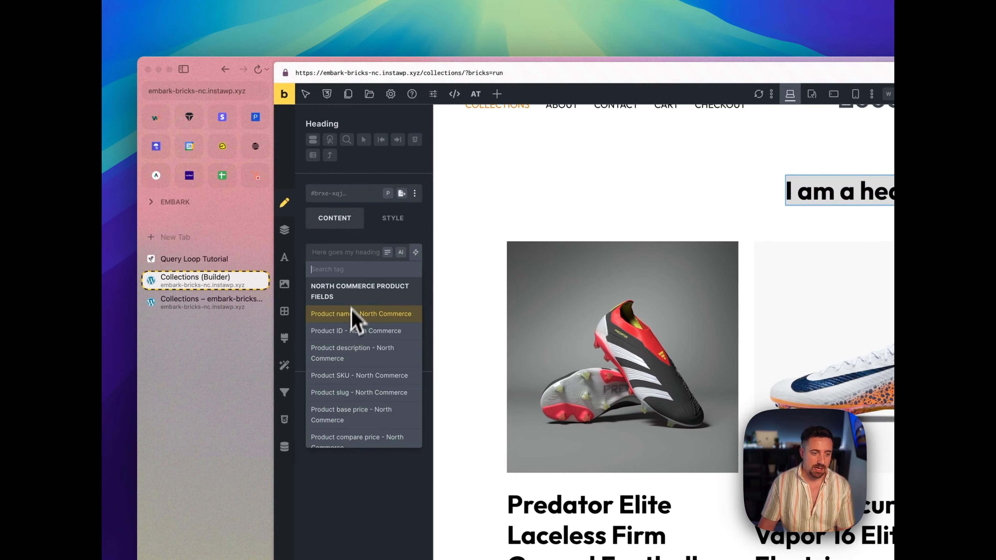
pyautogui.write('title')
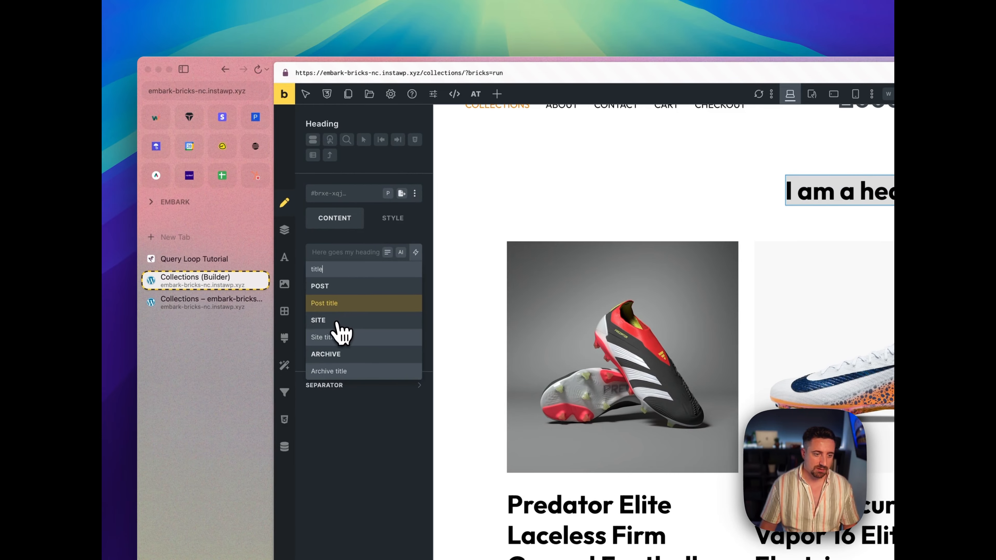
pyautogui.click(343, 306)
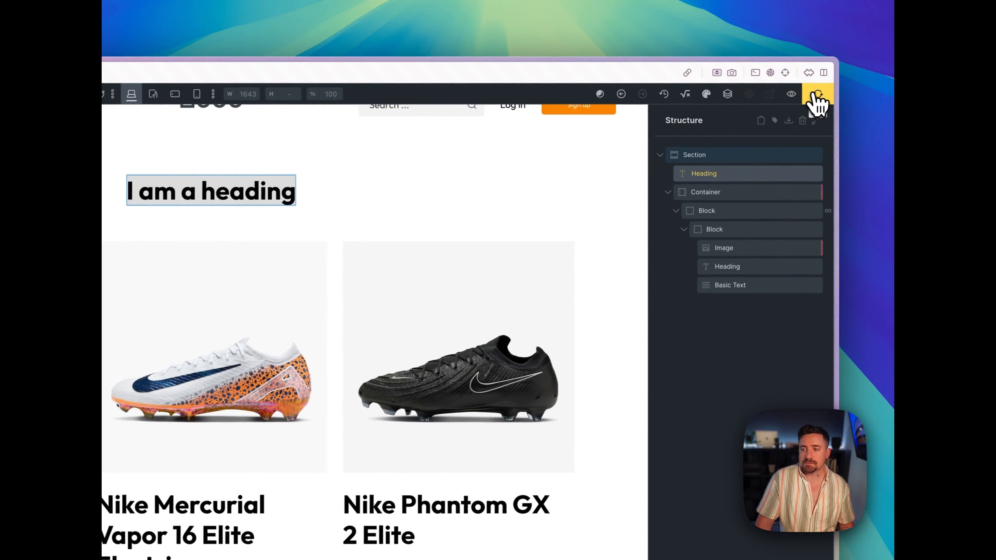
# Reload the front-end Collections page to check the page heading, and return to the builder.
pyautogui.hotkey('ctrl', 'Tab')
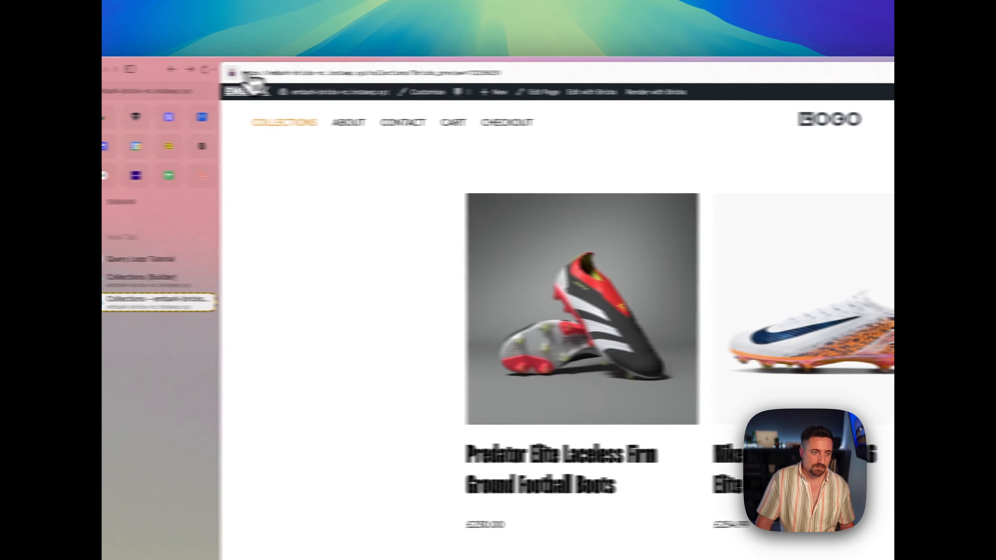
pyautogui.click(204, 69)
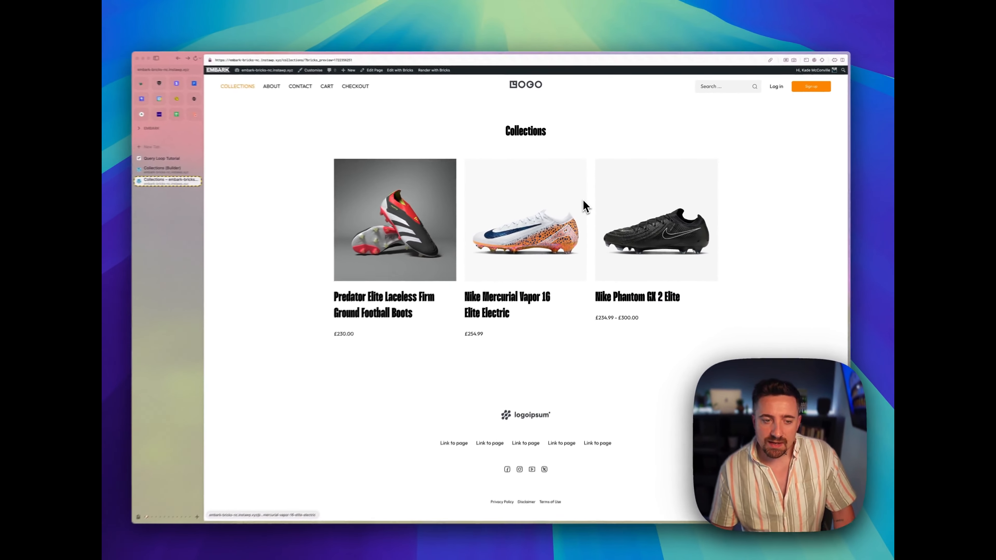
pyautogui.hotkey('ctrl', 'Tab')
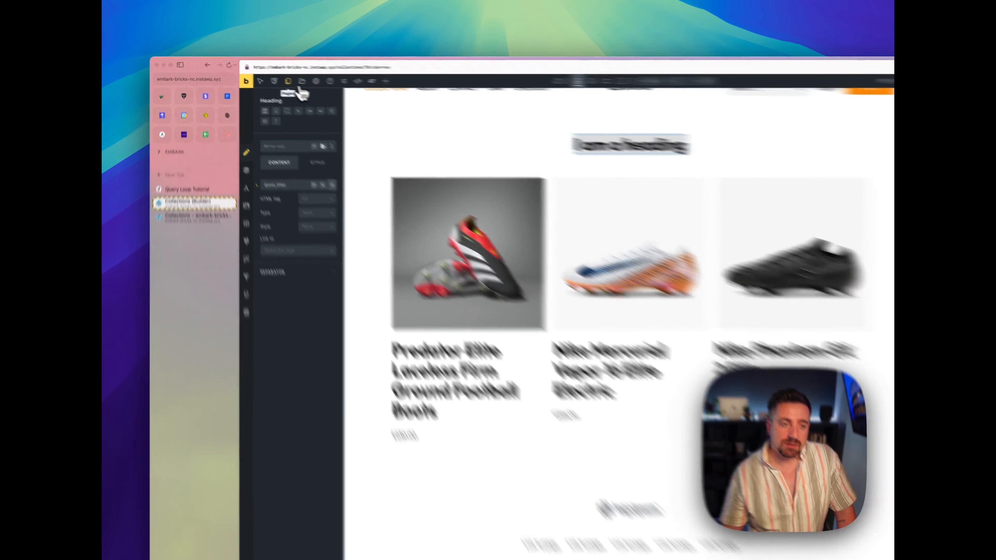
# Copy the Collections page's whole Section and paste it into the Adidas page.
pyautogui.click(263, 75)
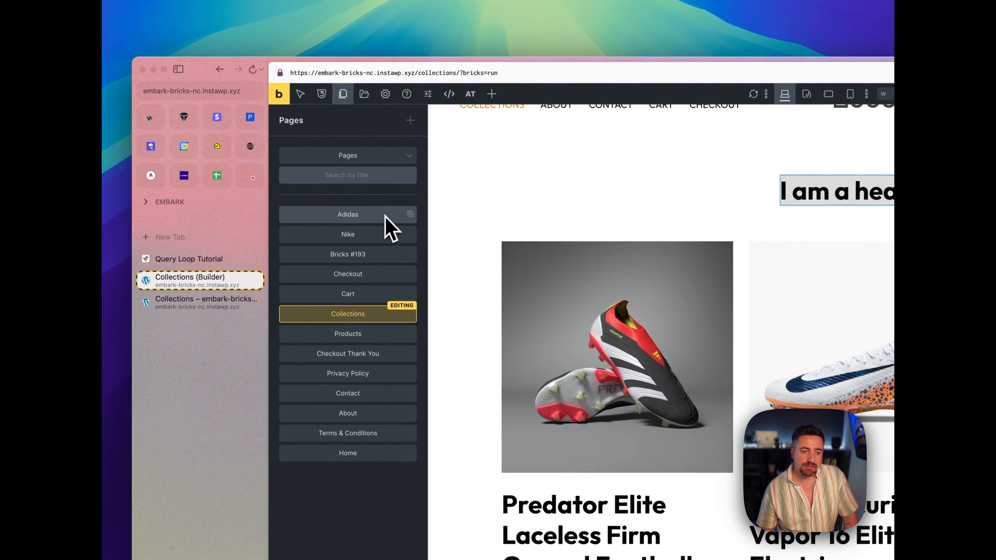
pyautogui.click(485, 211)
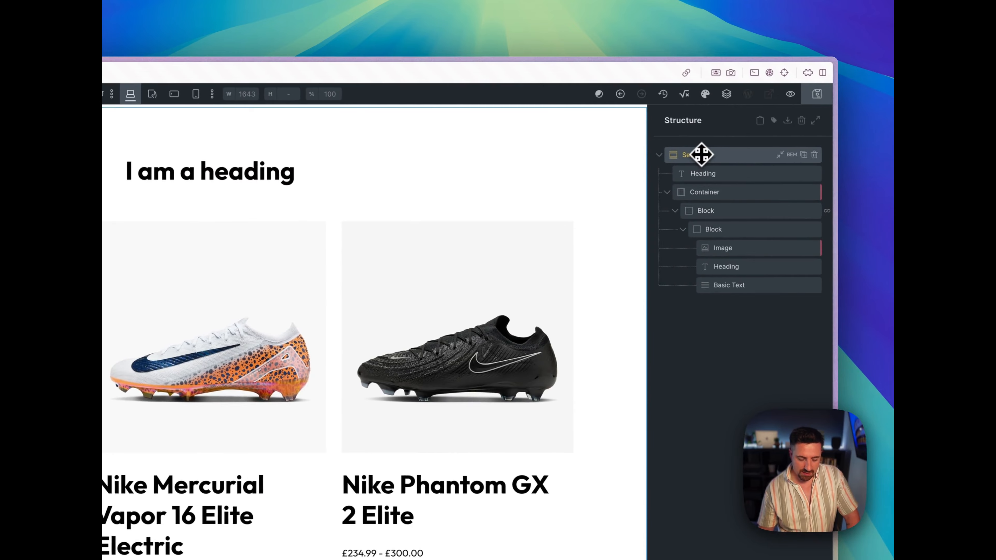
pyautogui.hotkey('ctrl', 'c')
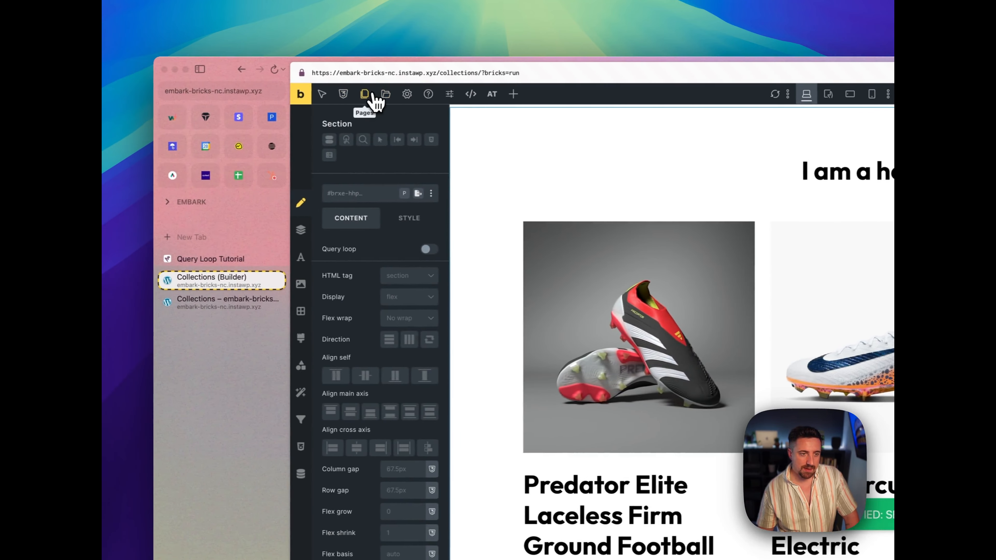
pyautogui.click(370, 94)
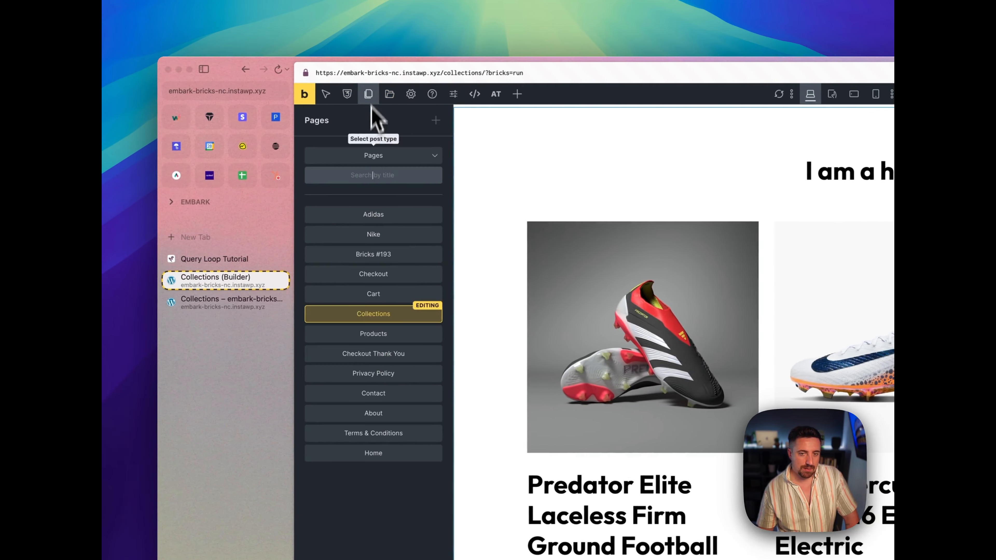
pyautogui.click(383, 216)
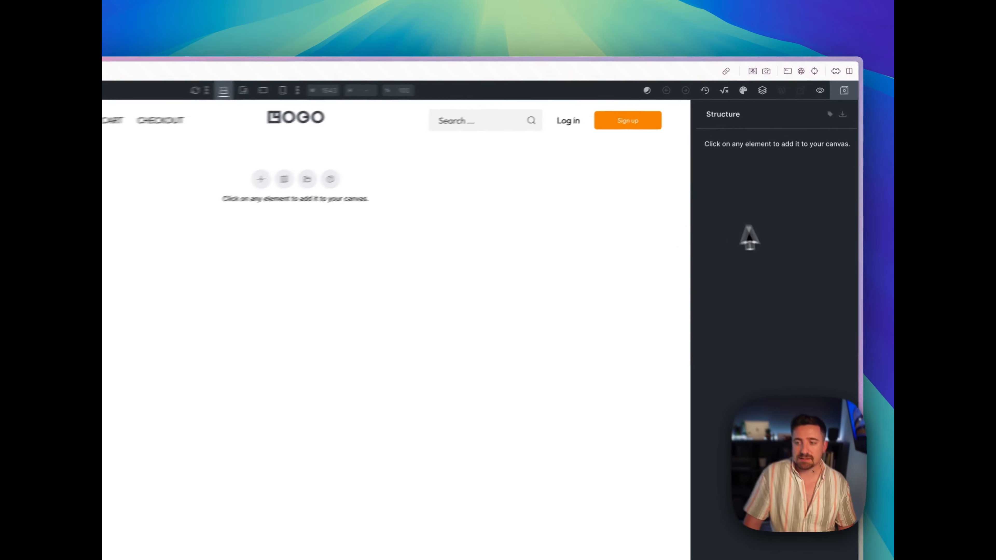
pyautogui.press('super+v')
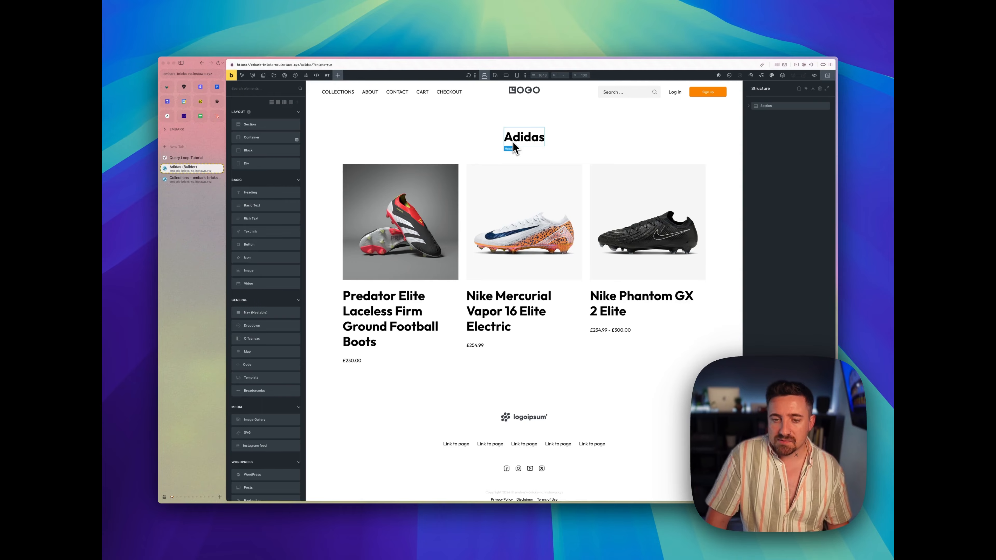
# Expand the Container in the Adidas page's structure and select the query loop Block inside it.
pyautogui.click(476, 204)
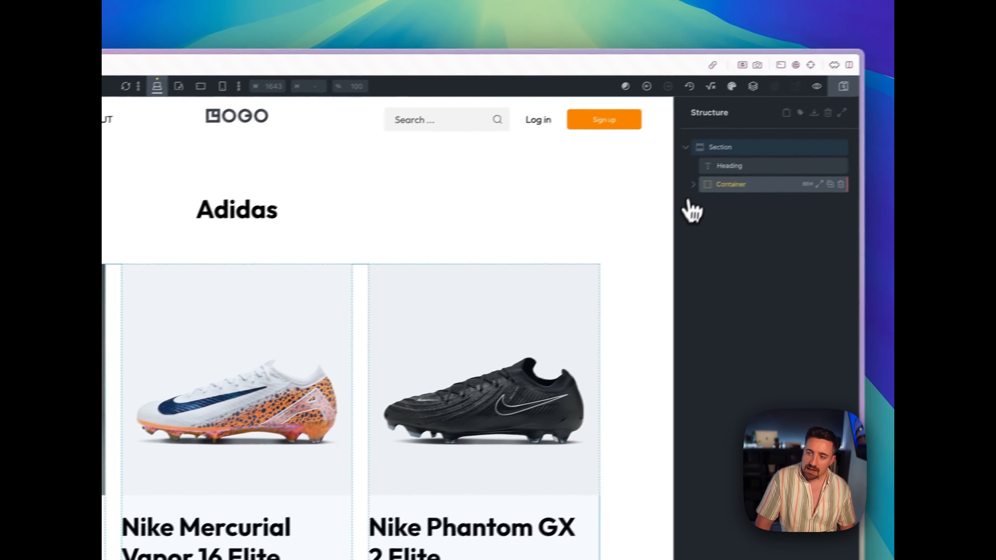
pyautogui.click(694, 184)
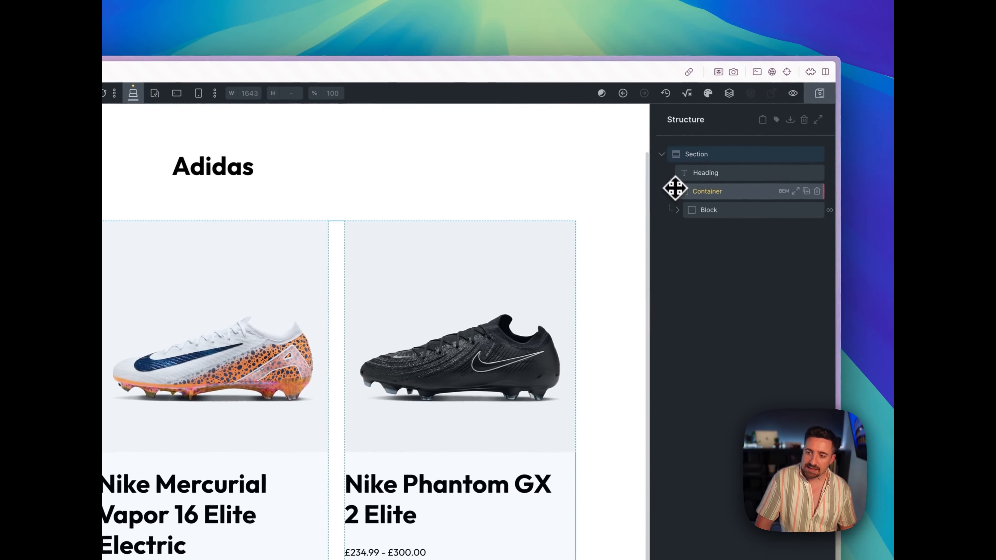
pyautogui.click(711, 209)
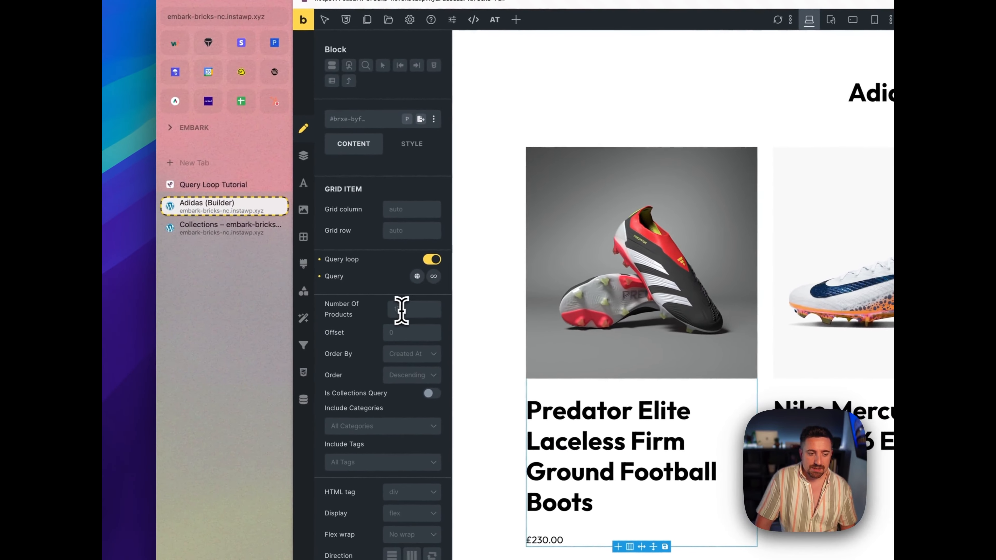
# Try 2 and -1 as the query loop's number of products, and clear the value again.
pyautogui.click(242, 334)
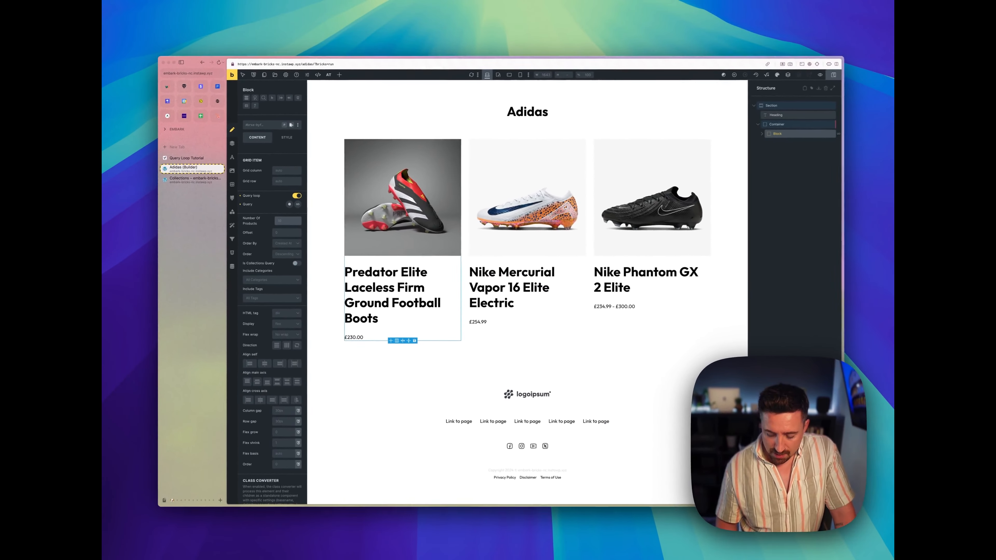
pyautogui.write('2')
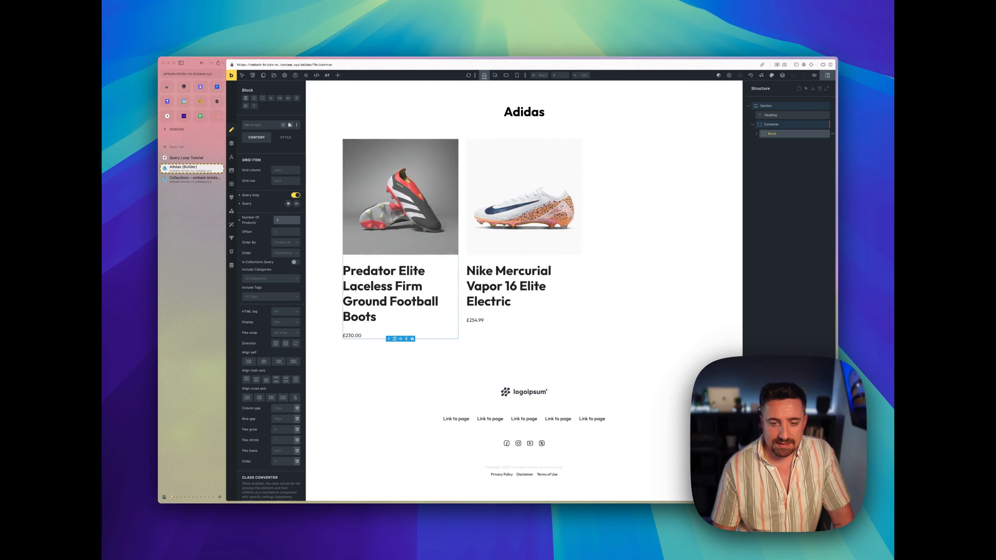
pyautogui.press('BackSpace')
pyautogui.write('-1')
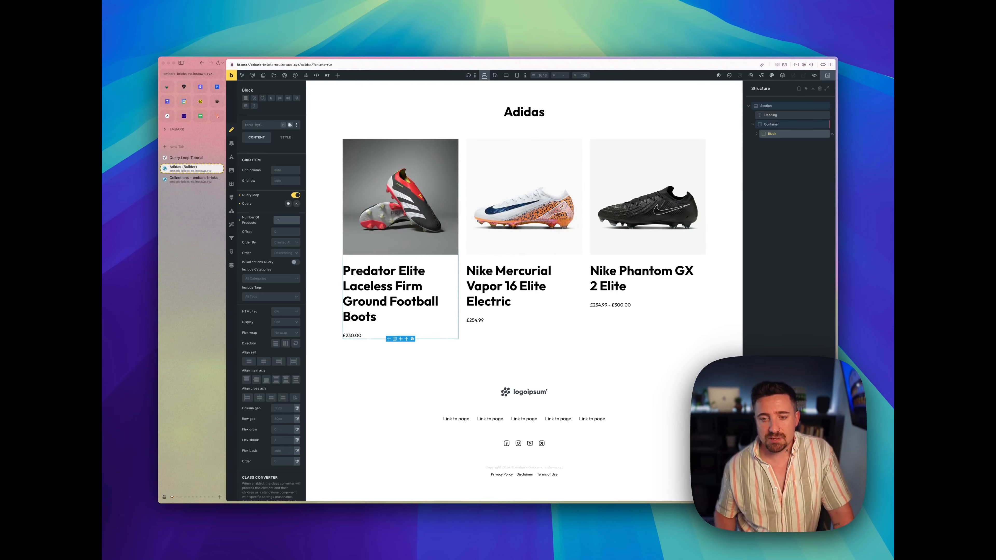
pyautogui.press('BackSpace')
pyautogui.press('BackSpace')
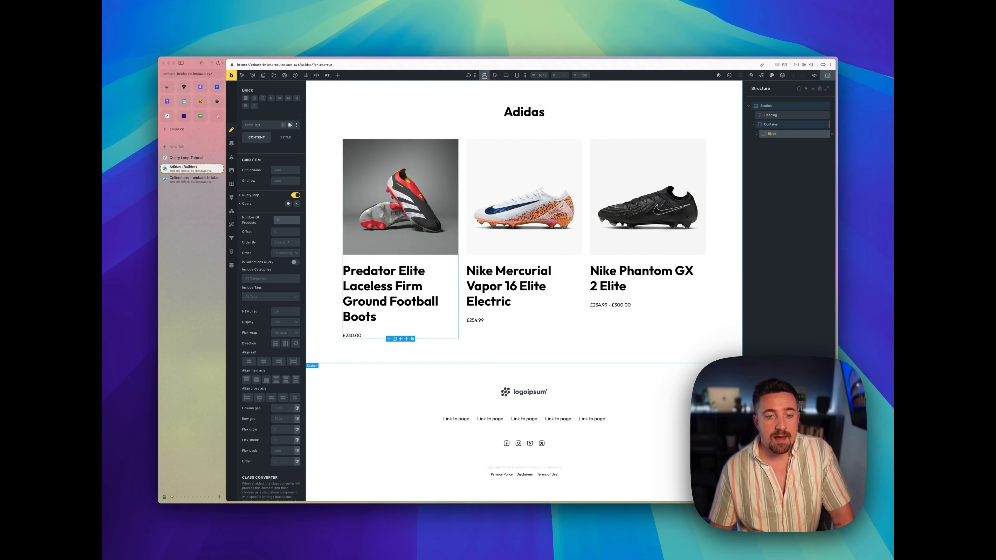
# Limit the Adidas page's query loop to the Adidas category and save the page.
pyautogui.click(270, 278)
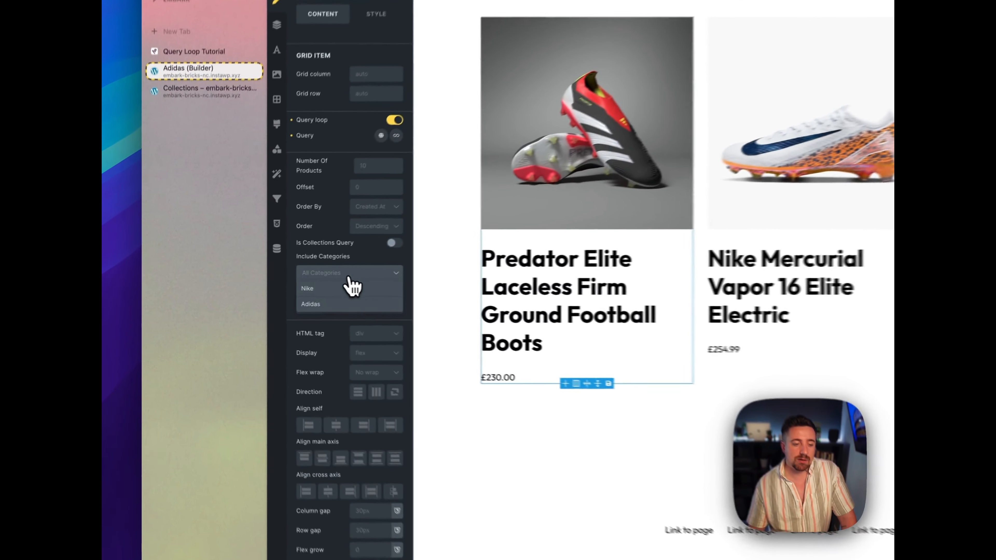
pyautogui.click(272, 291)
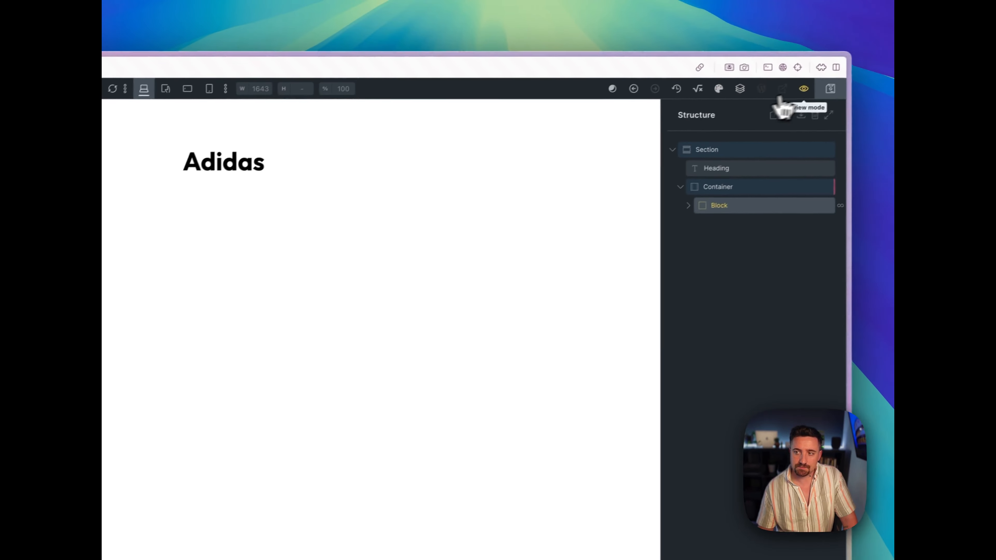
pyautogui.click(830, 89)
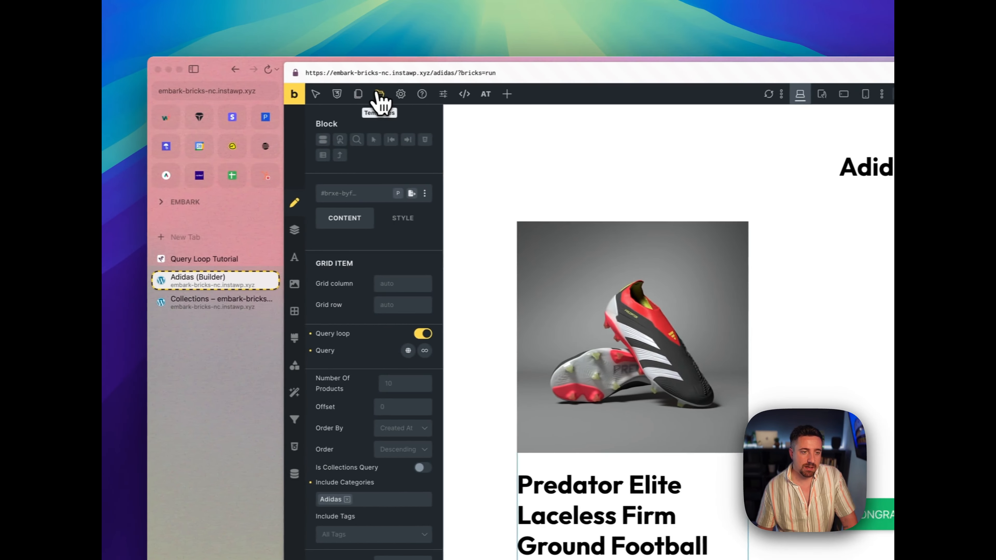
# Open the Nike page in the builder and select the query loop Block inside its Container.
pyautogui.click(358, 95)
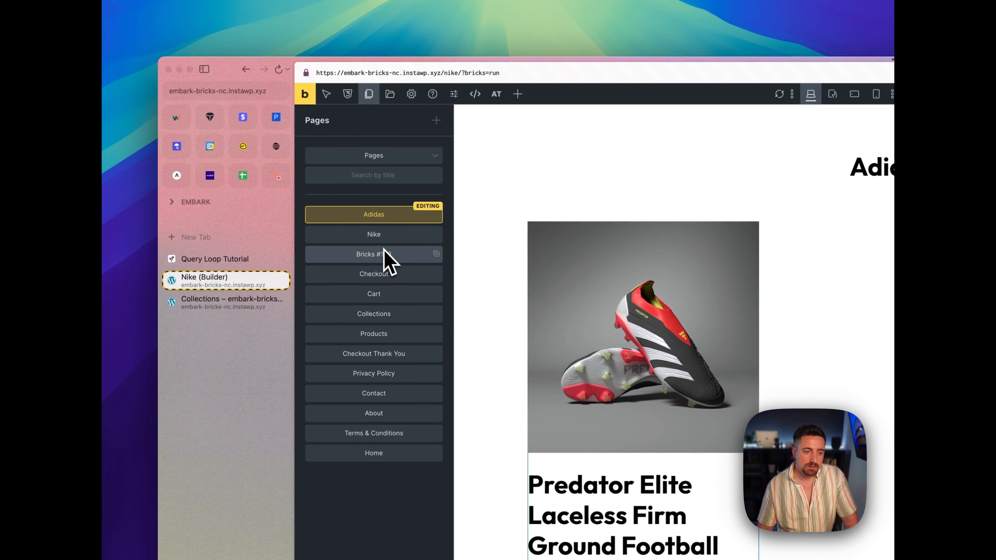
pyautogui.click(386, 254)
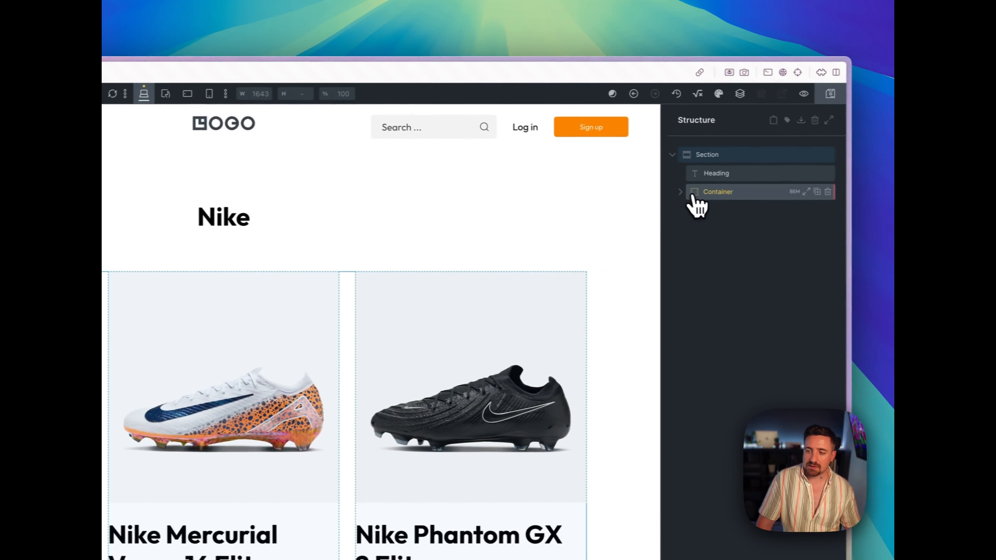
pyautogui.click(693, 195)
pyautogui.click(715, 212)
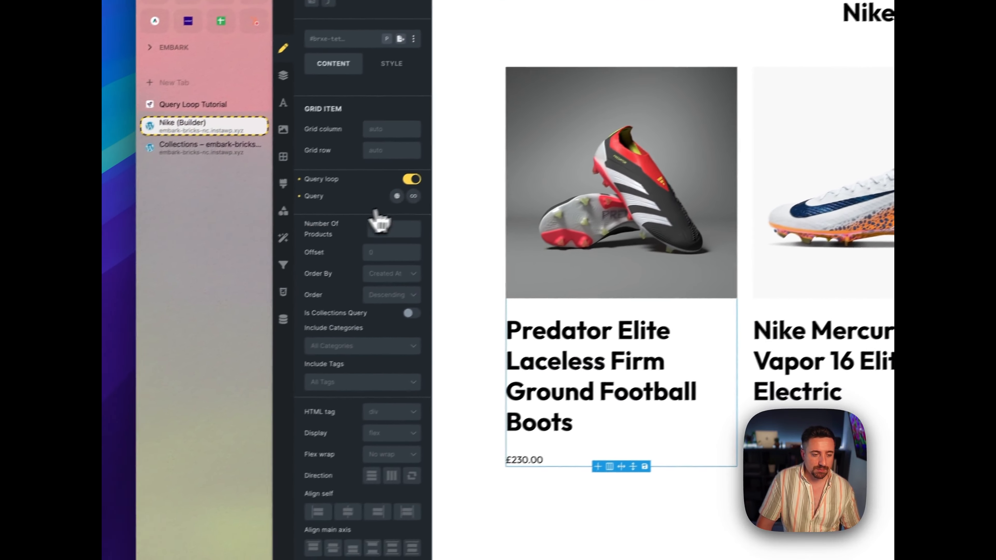
# Limit the Nike page's query loop to the Nike category, look through the available tags, and save the page.
pyautogui.click(413, 196)
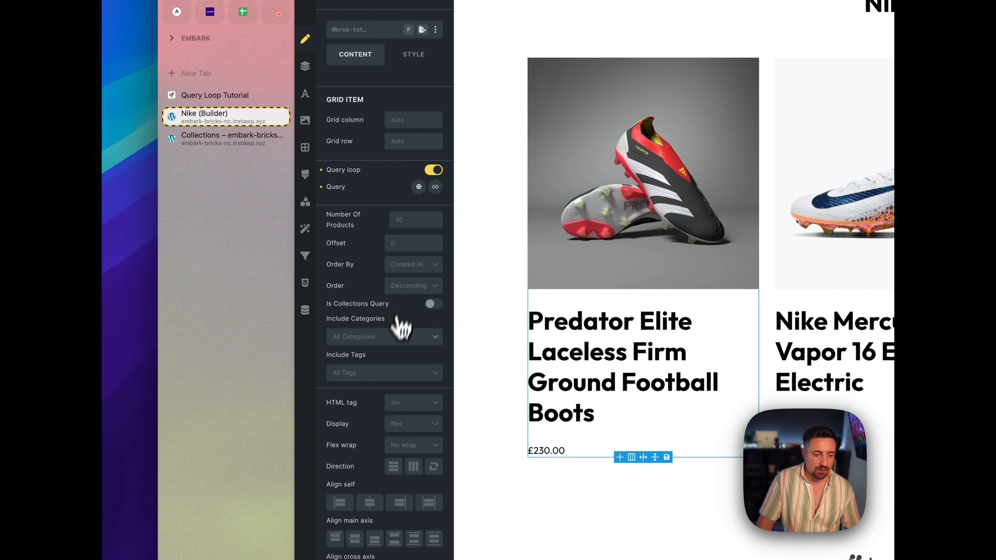
pyautogui.click(393, 343)
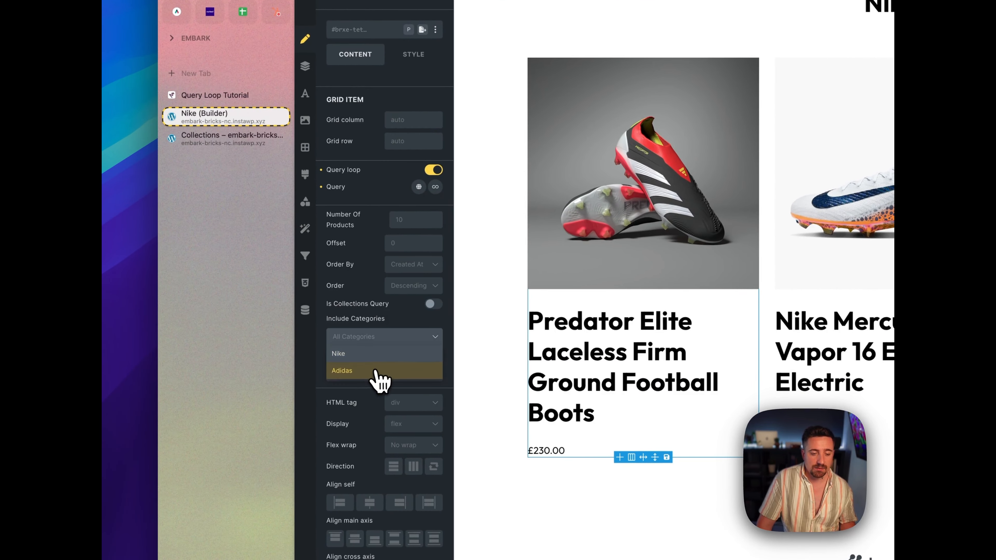
pyautogui.click(385, 357)
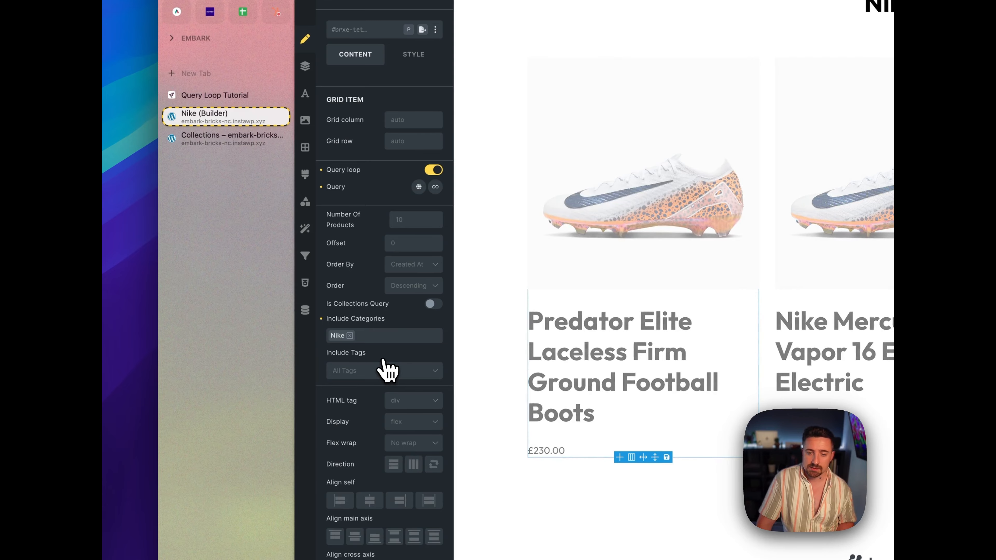
pyautogui.click(377, 376)
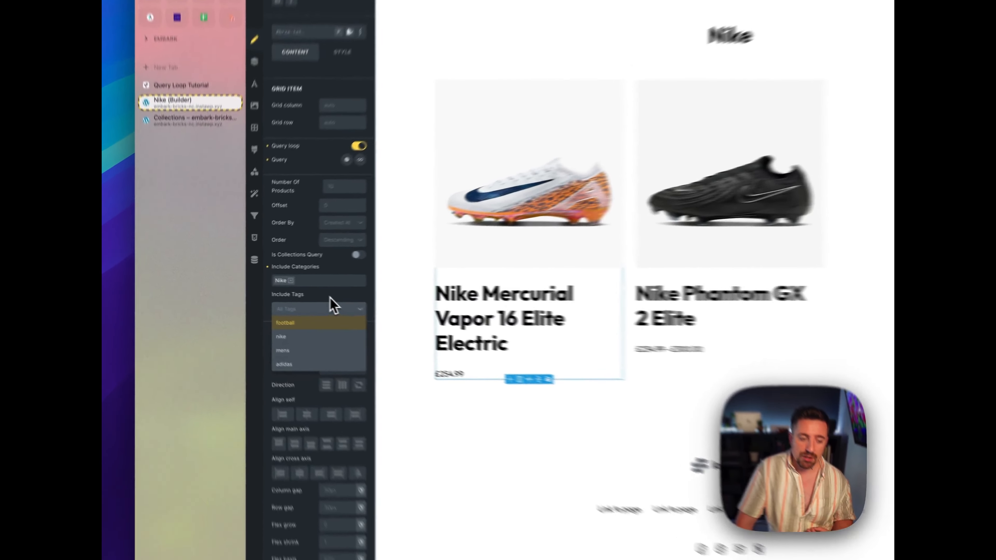
pyautogui.click(277, 288)
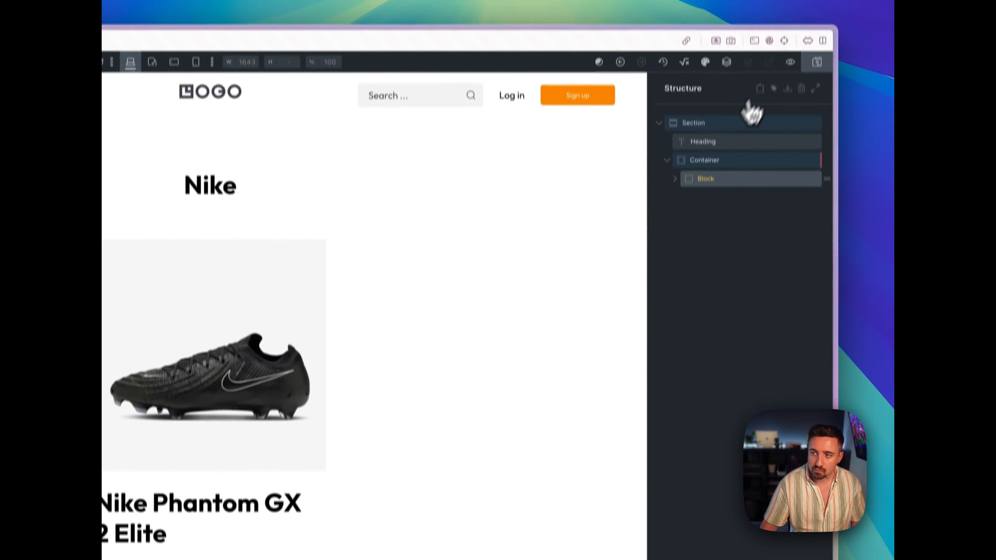
pyautogui.click(815, 94)
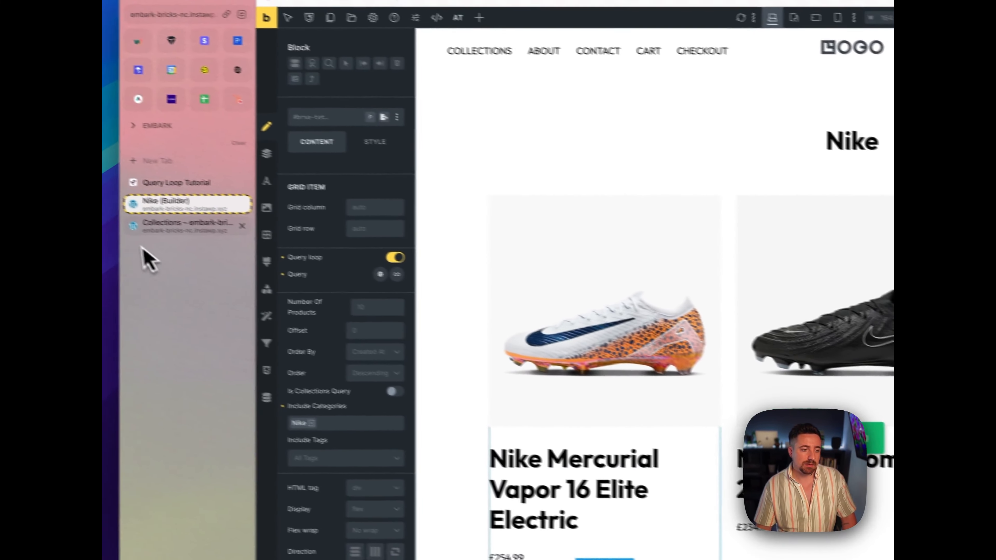
# Switch to the front-end Collections page and open the site's Menu in the Customiser for adding items.
pyautogui.click(182, 246)
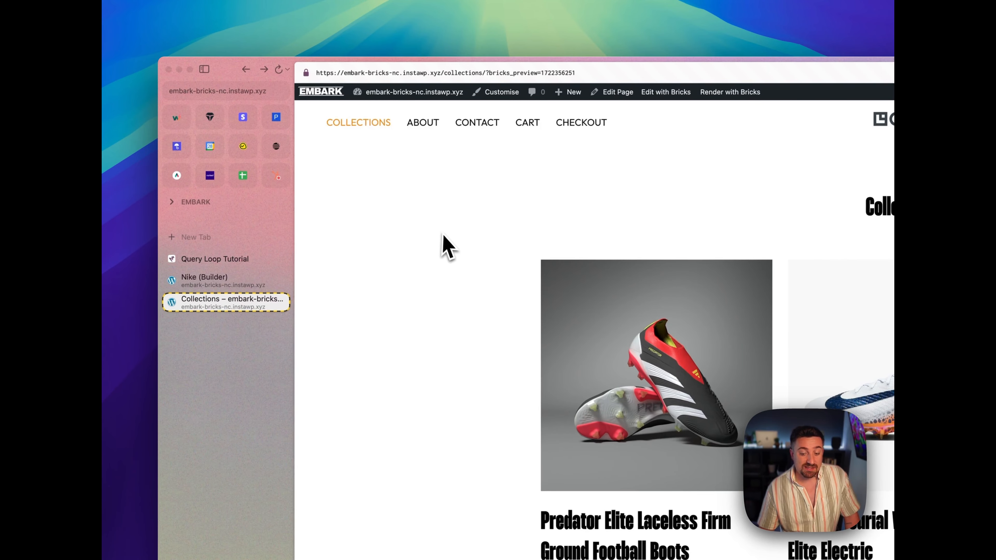
pyautogui.click(504, 96)
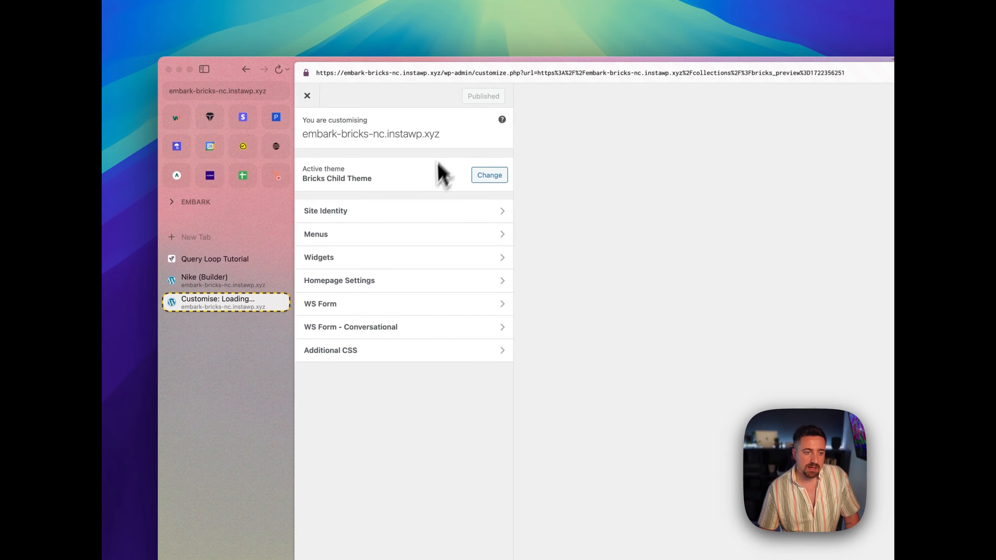
pyautogui.click(441, 231)
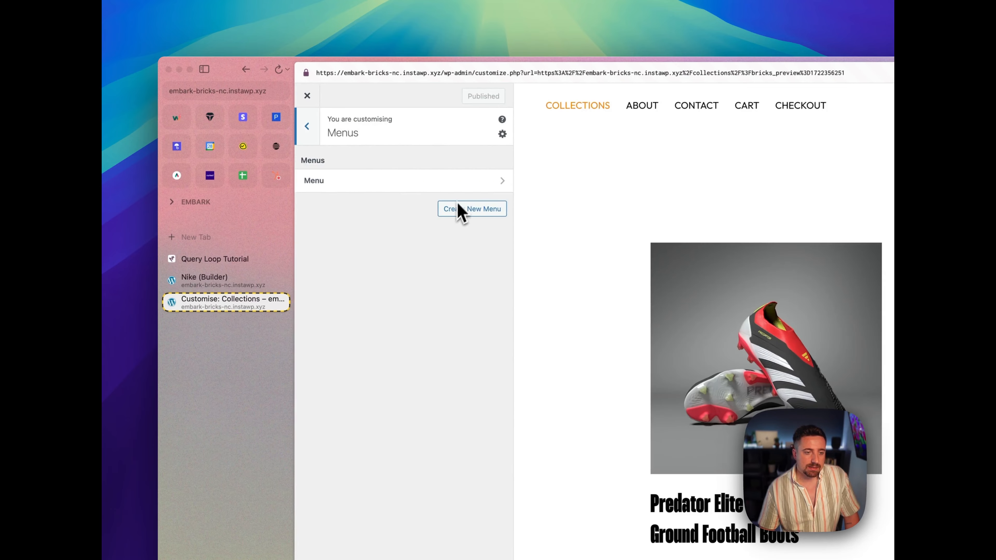
pyautogui.click(466, 185)
pyautogui.click(457, 316)
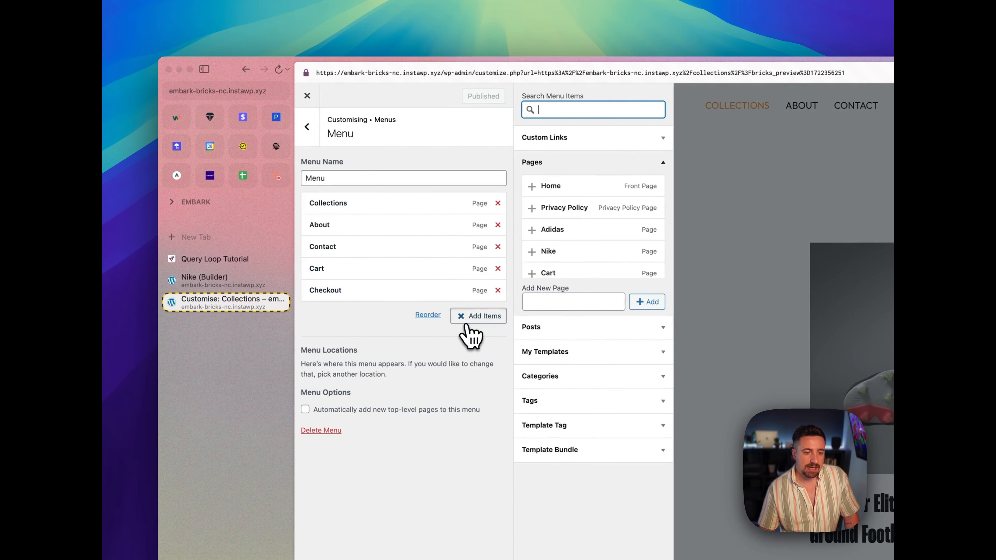
# Add the Adidas and Nike pages to the menu as sub items of Collections, publish, and close the Customiser.
pyautogui.click(533, 231)
pyautogui.click(536, 247)
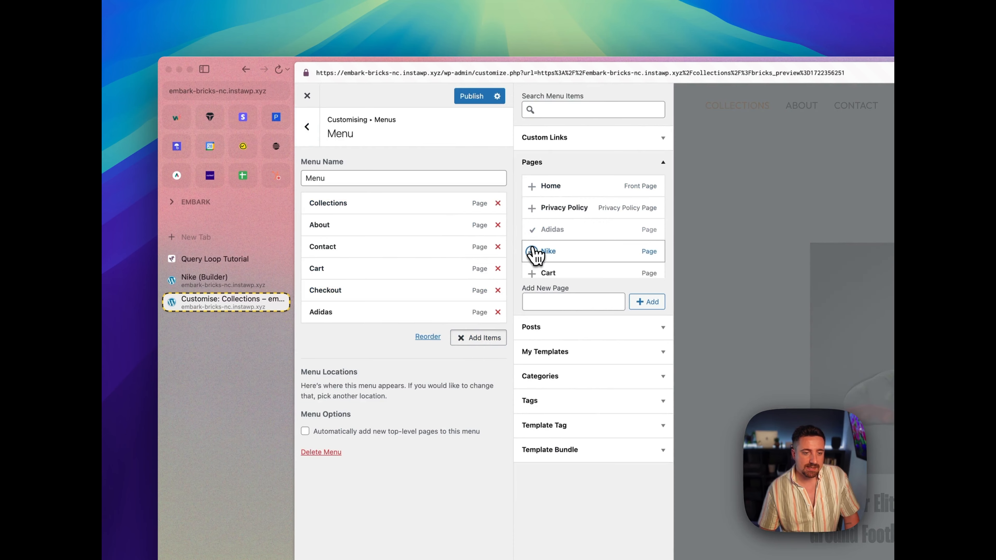
pyautogui.moveTo(356, 334); pyautogui.dragTo(372, 247)
pyautogui.click(485, 96)
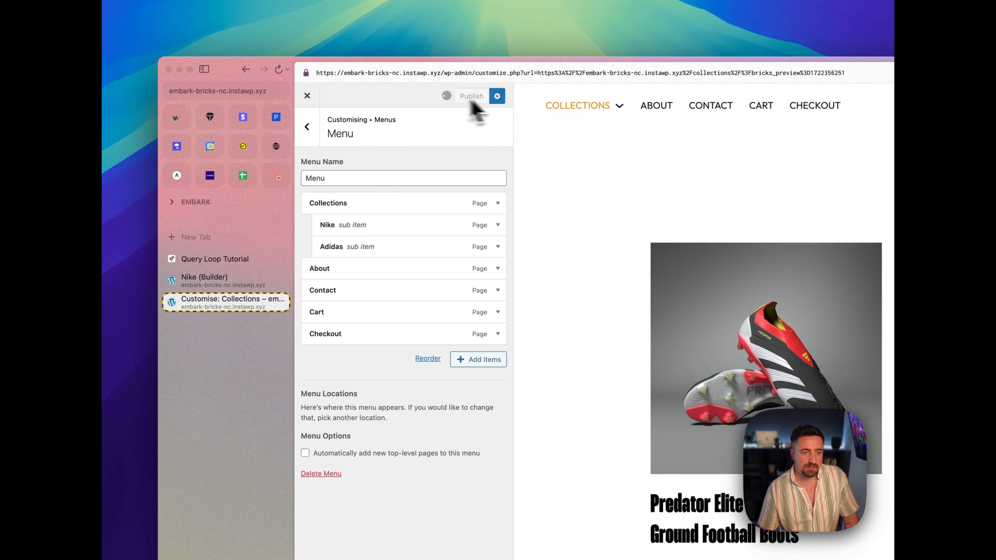
pyautogui.click(310, 100)
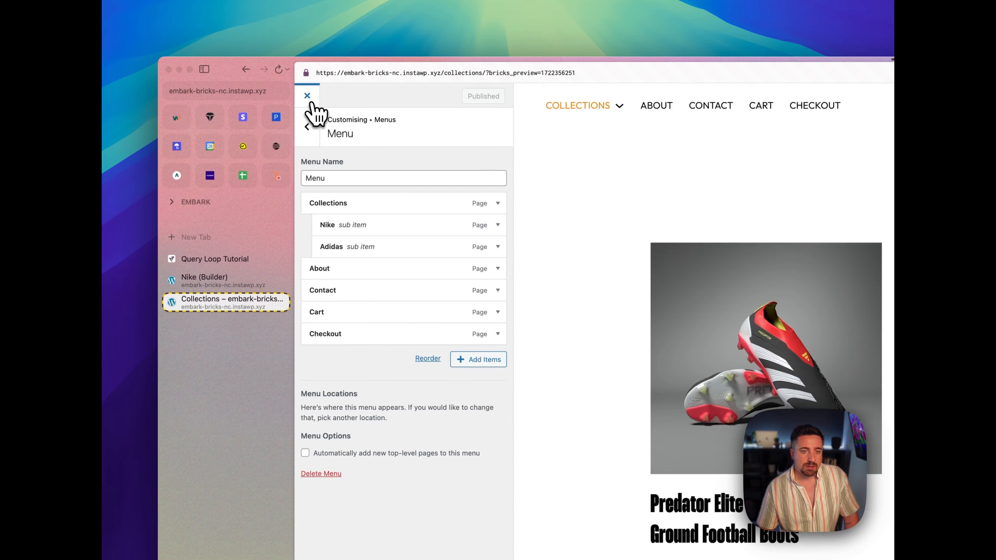
# Check the front-end Nike and Adidas pages through the Collections submenu, open the Adidas product, and return to the Nike builder.
pyautogui.moveTo(353, 135)
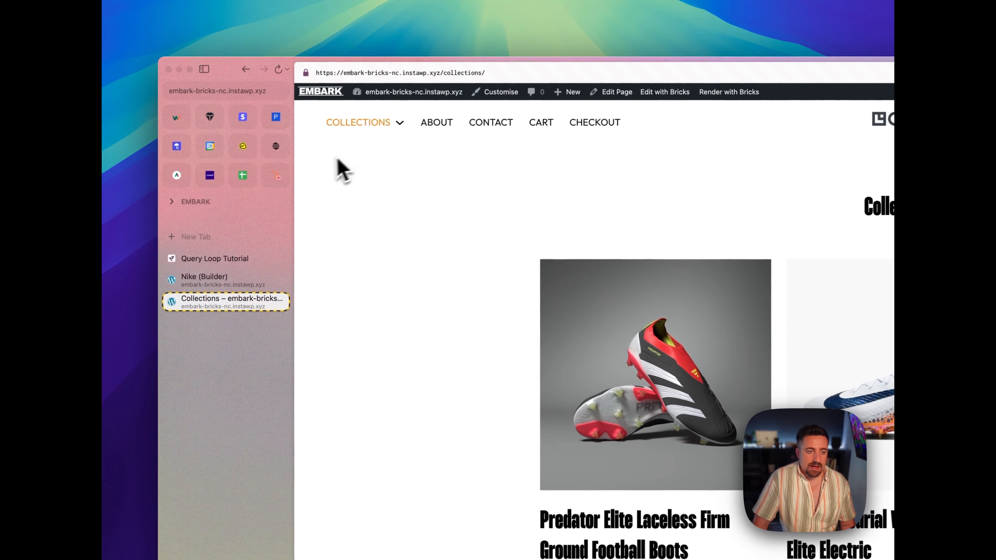
pyautogui.moveTo(355, 140)
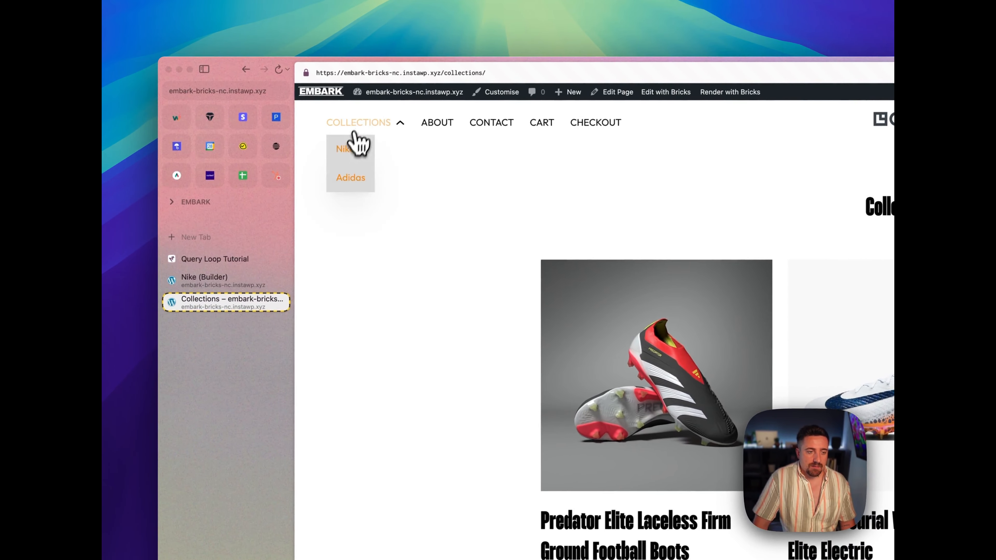
pyautogui.click(358, 157)
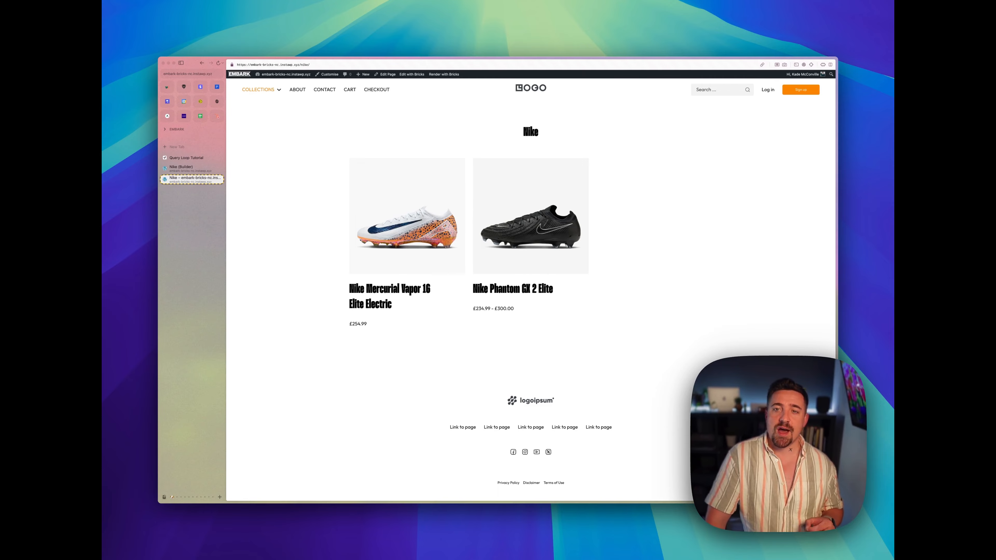
pyautogui.moveTo(266, 95)
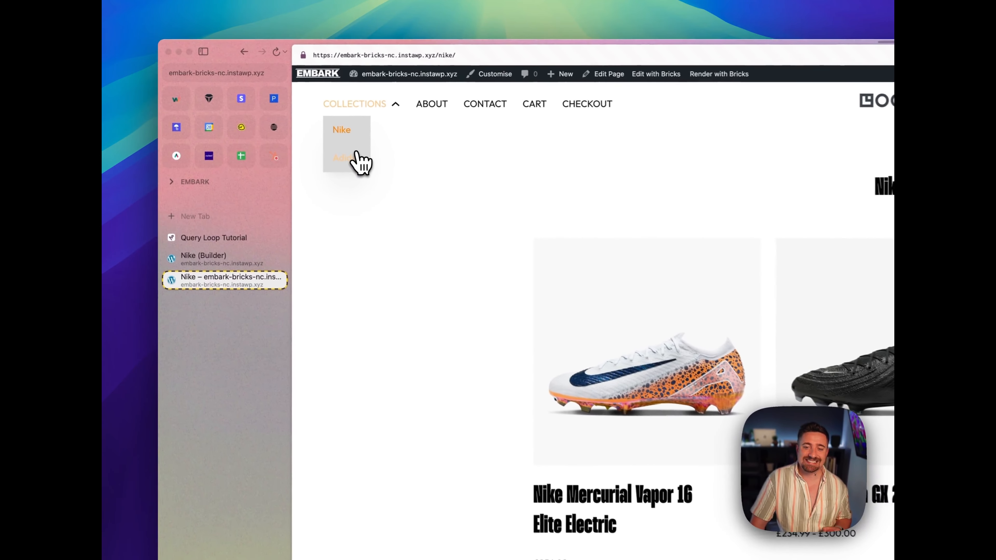
pyautogui.click(259, 115)
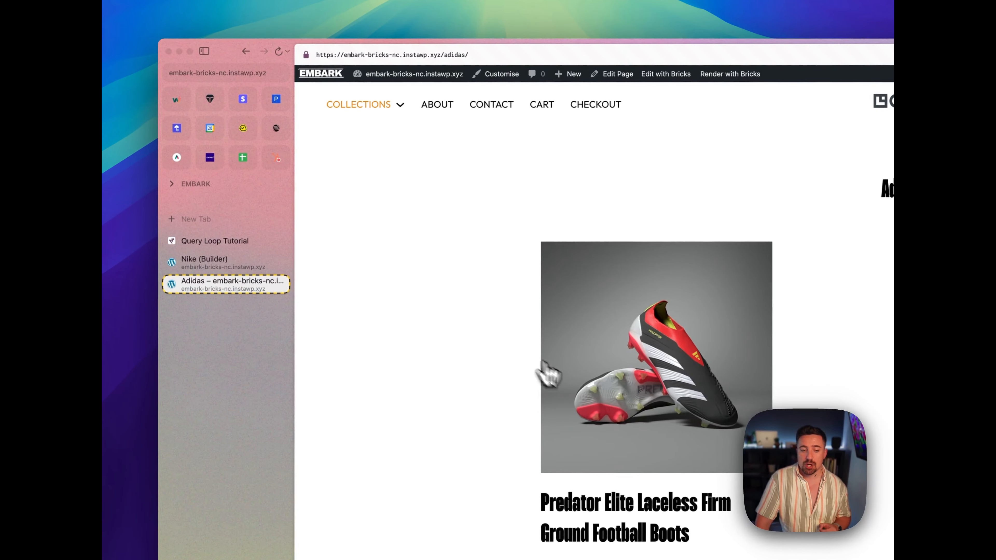
pyautogui.click(576, 439)
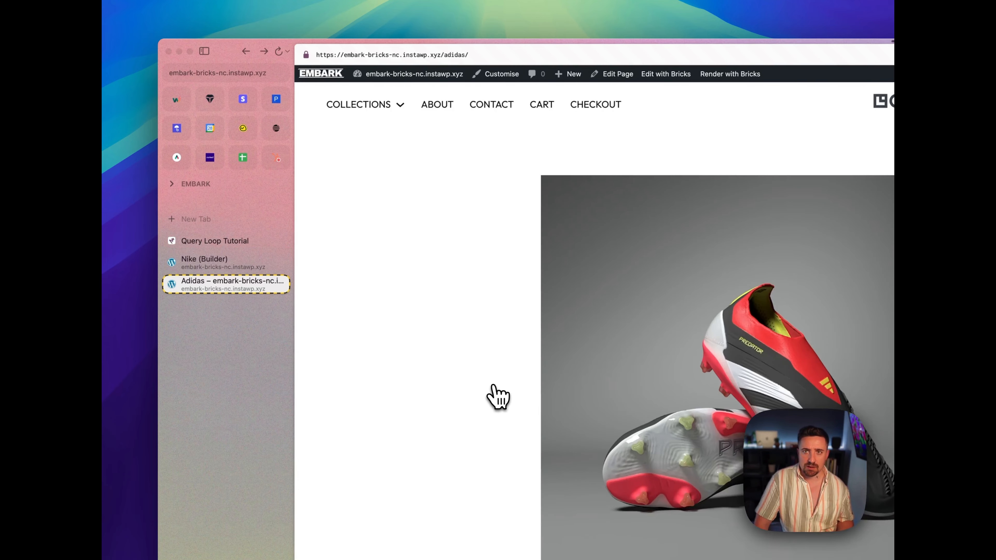
pyautogui.click(256, 269)
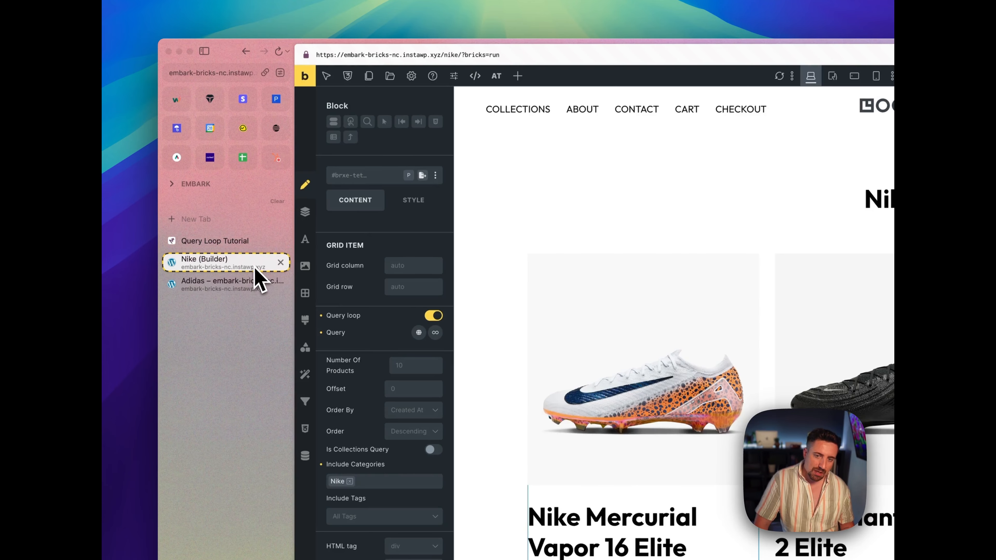